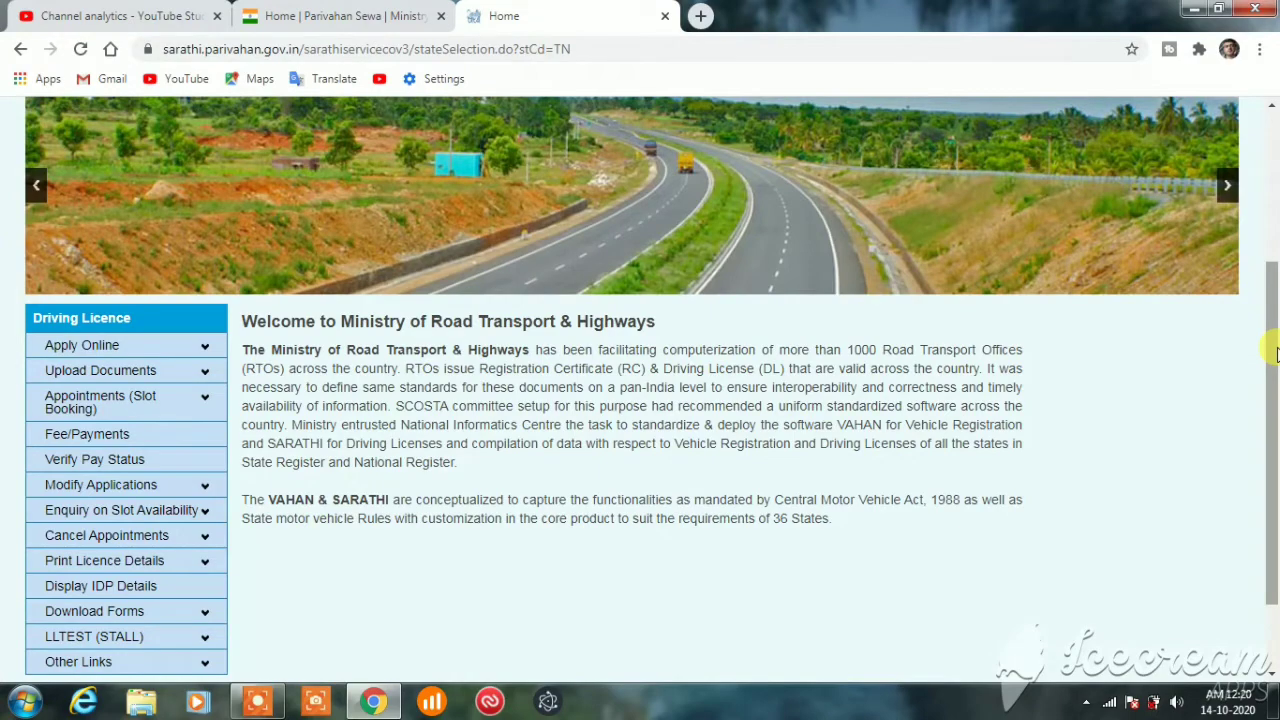
# Open the slot booking appointment page for the Learners Licence Test from the Driving Licence services.
pyautogui.moveTo(1268, 300); pyautogui.dragTo(1272, 484)
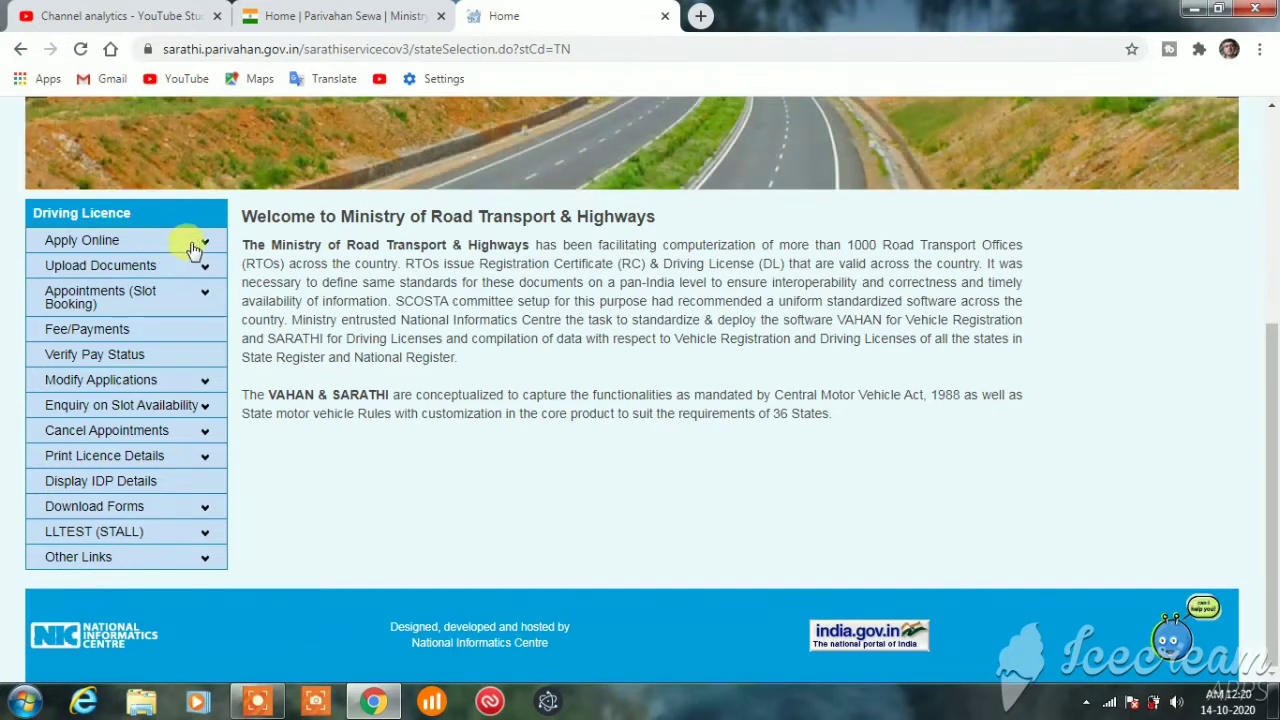
pyautogui.click(200, 246)
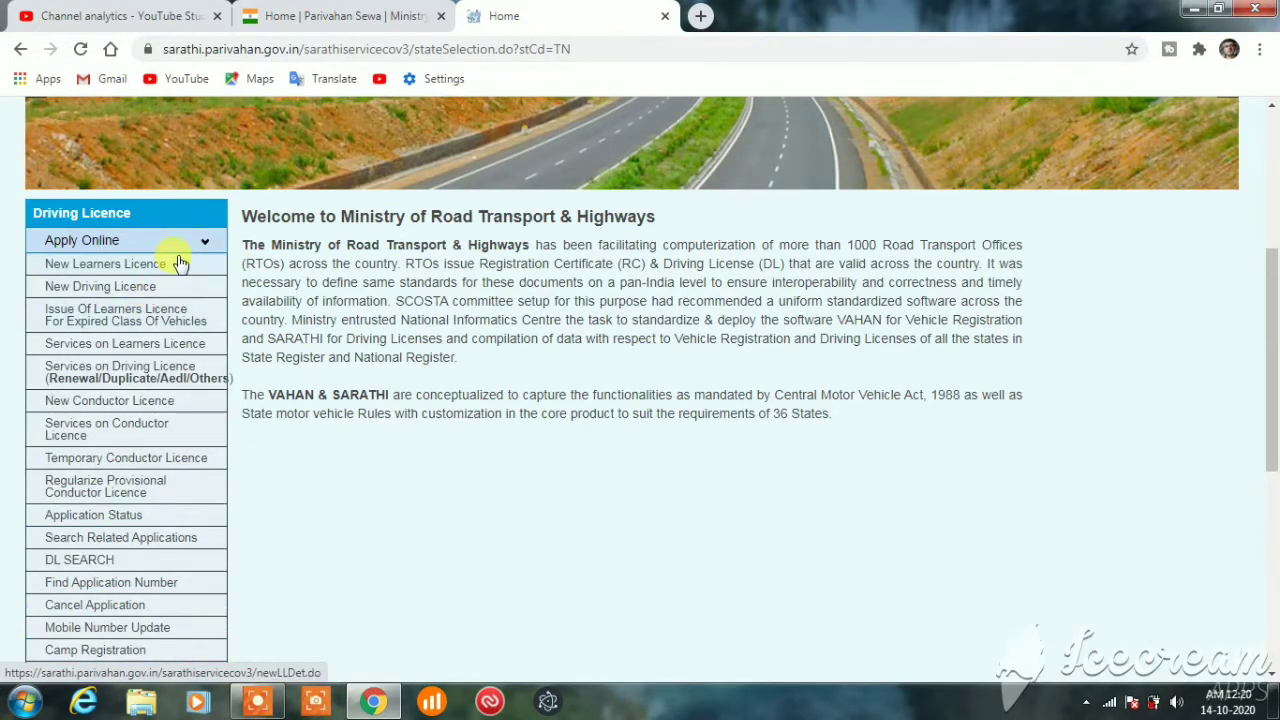
pyautogui.click(196, 247)
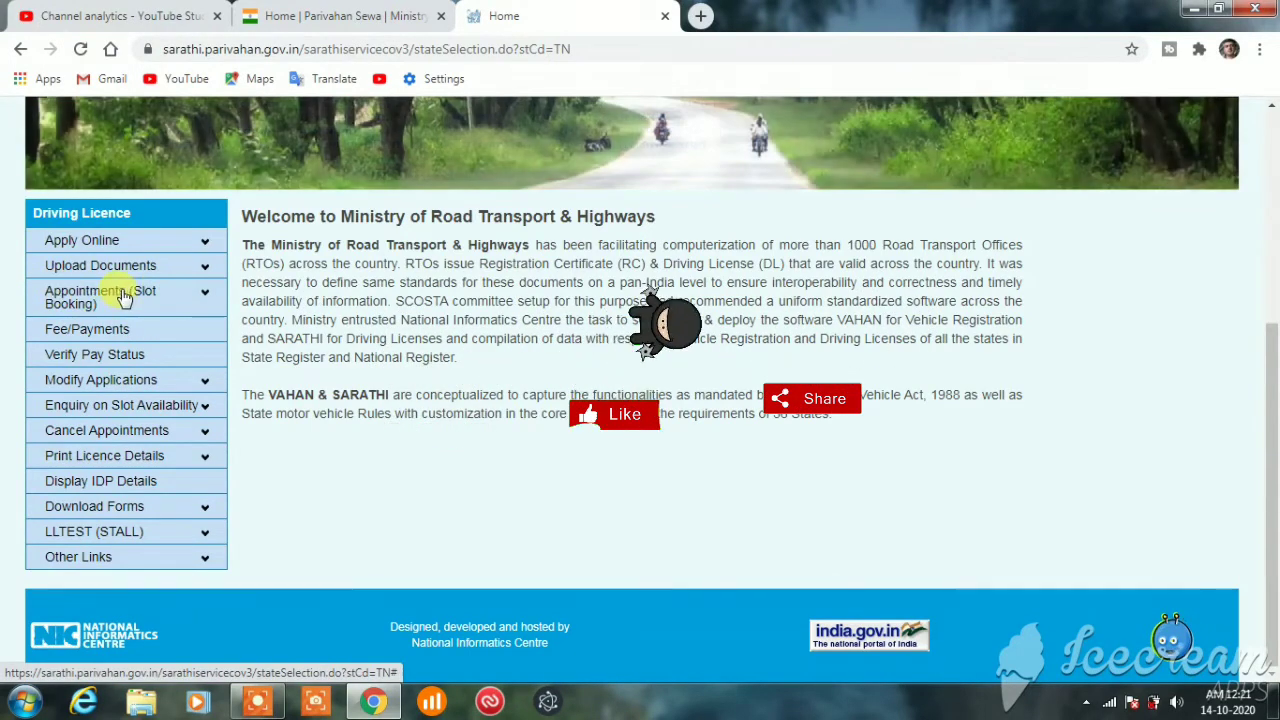
pyautogui.click(143, 296)
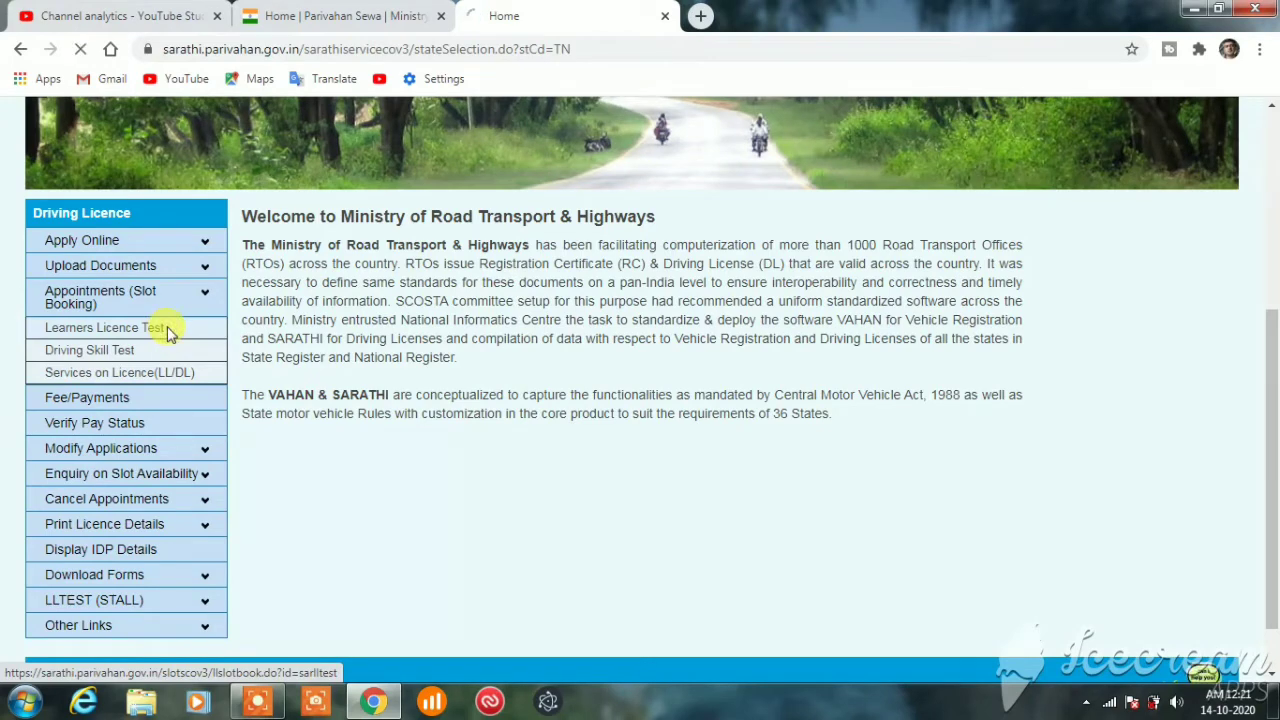
pyautogui.click(165, 330)
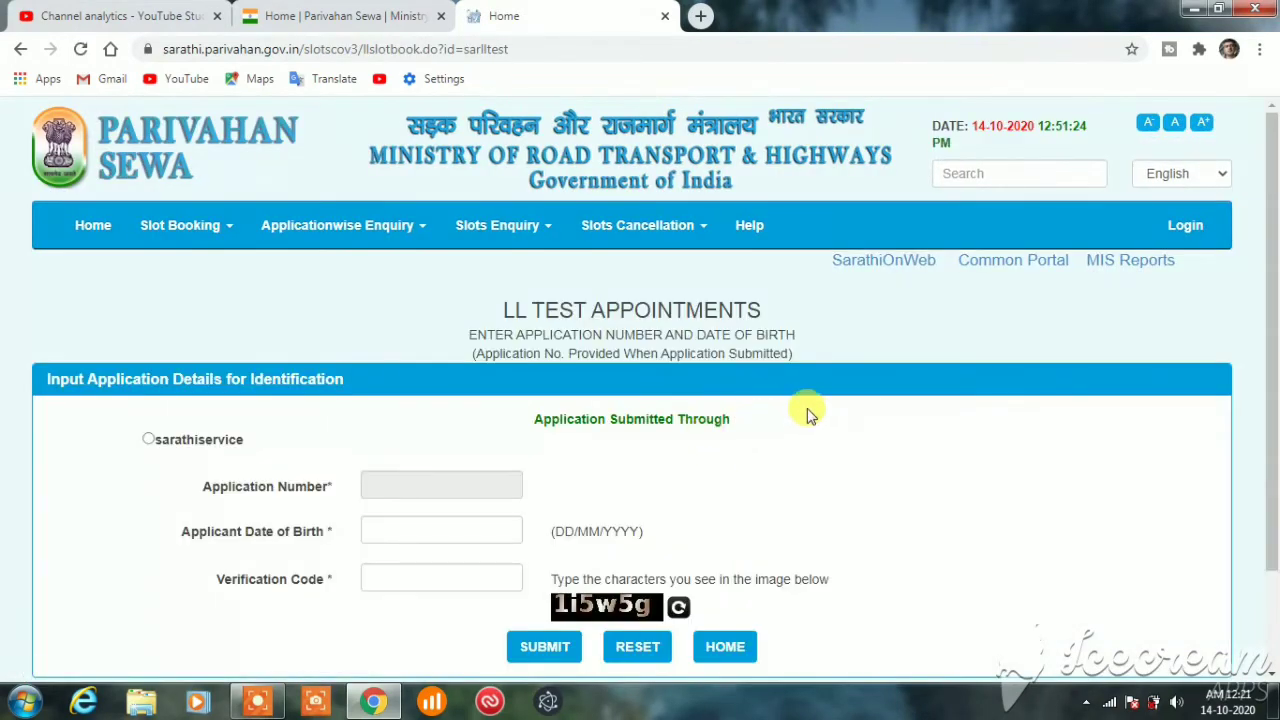
# Choose sarathiservice as the submission channel, enter the application number and dismiss the Windows color scheme prompt.
pyautogui.scroll(-2, 1278, 255)
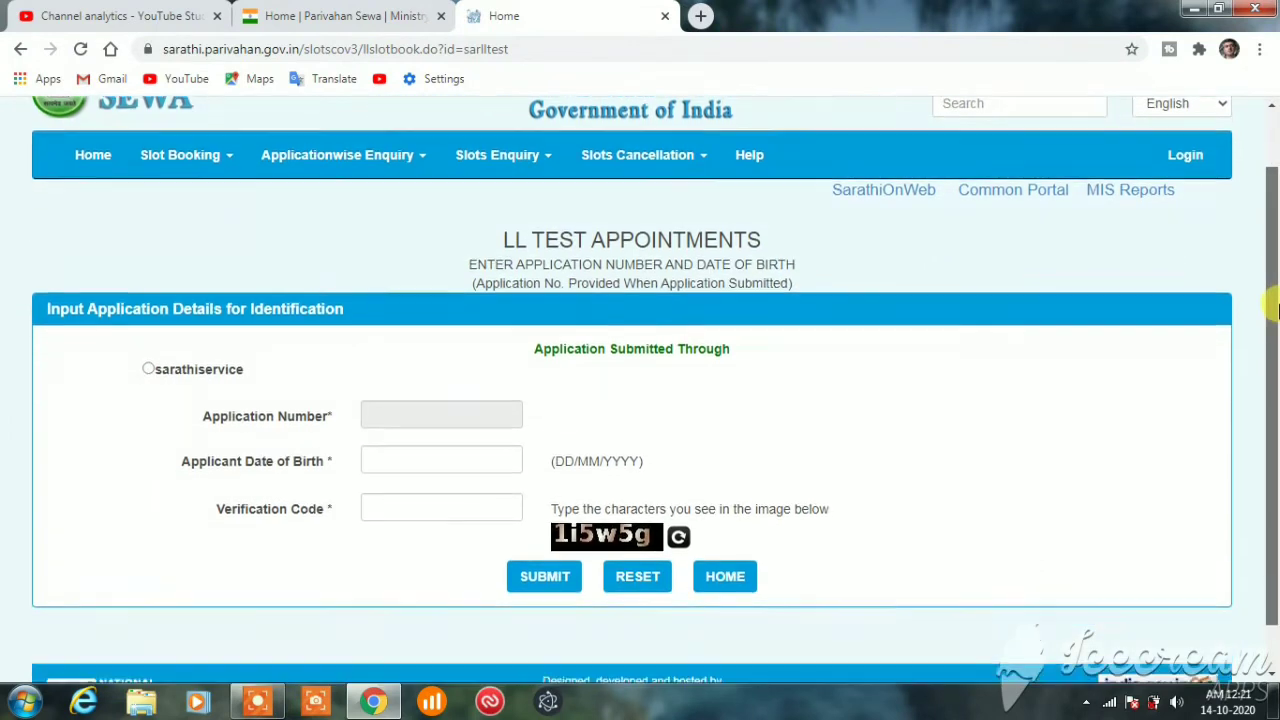
pyautogui.click(150, 368)
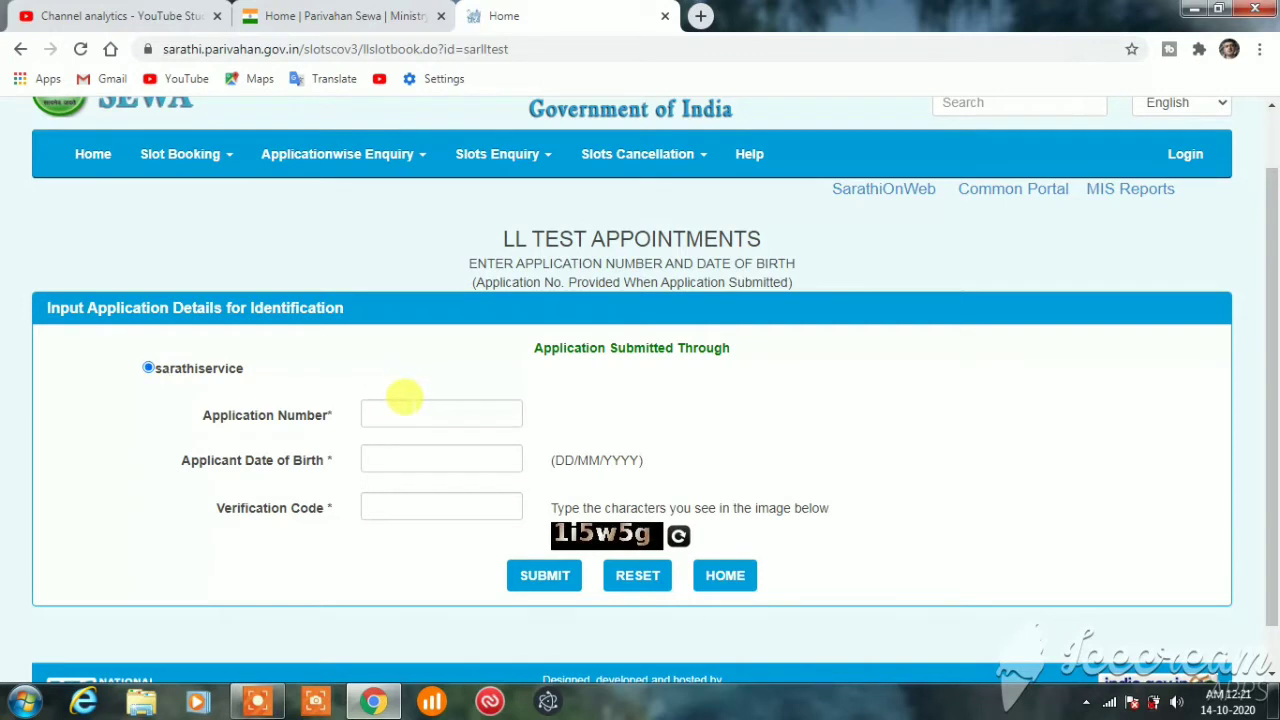
pyautogui.click(405, 399)
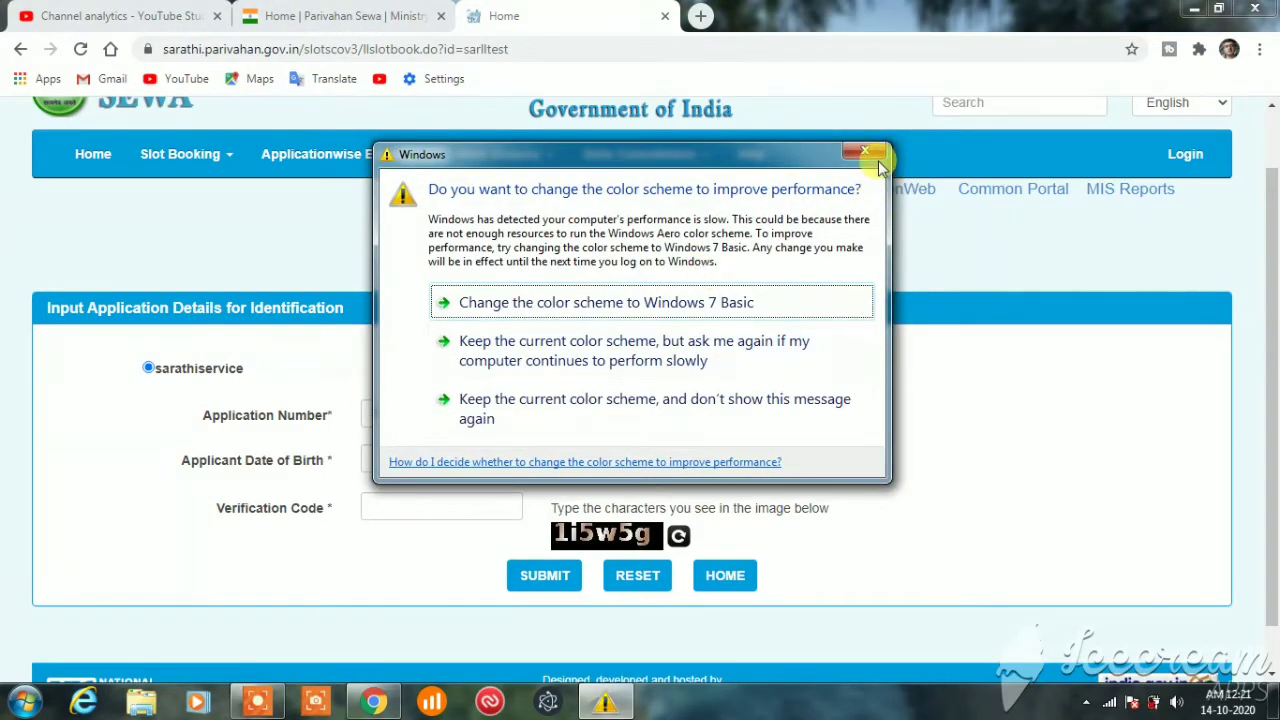
pyautogui.click(878, 162)
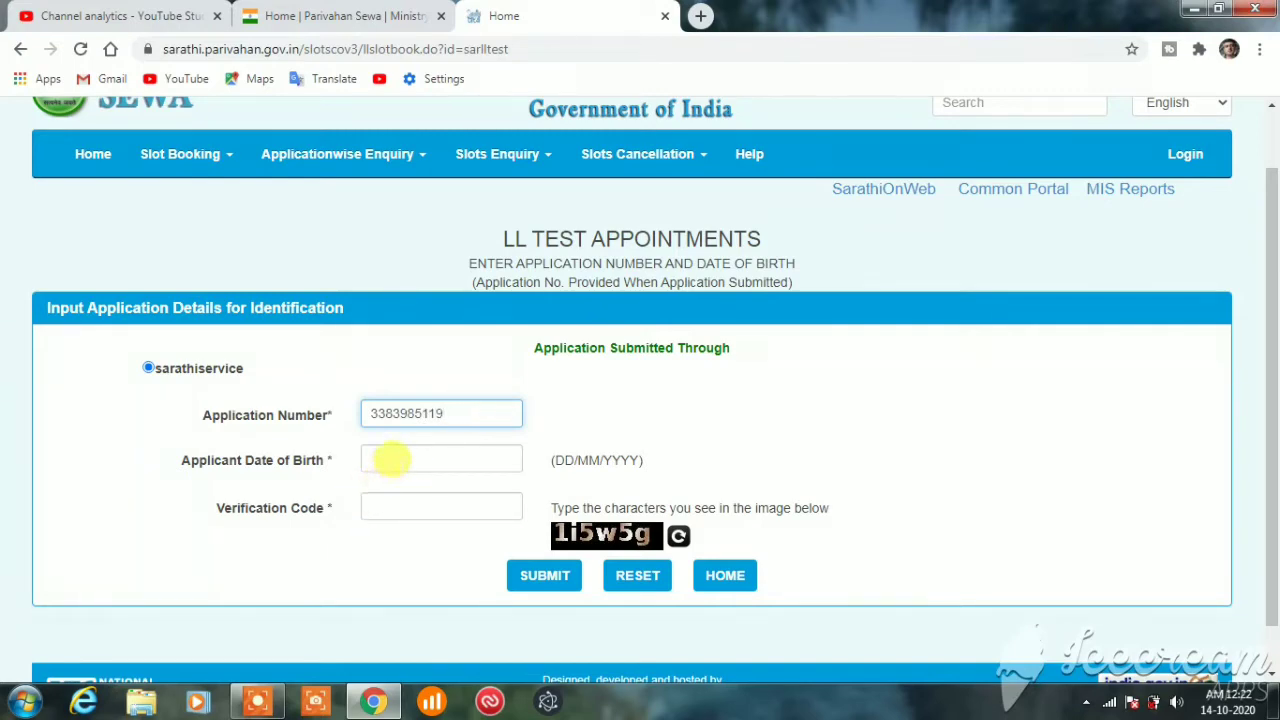
# Set the applicant's date of birth using the month, year and day of the date picker.
pyautogui.click(388, 458)
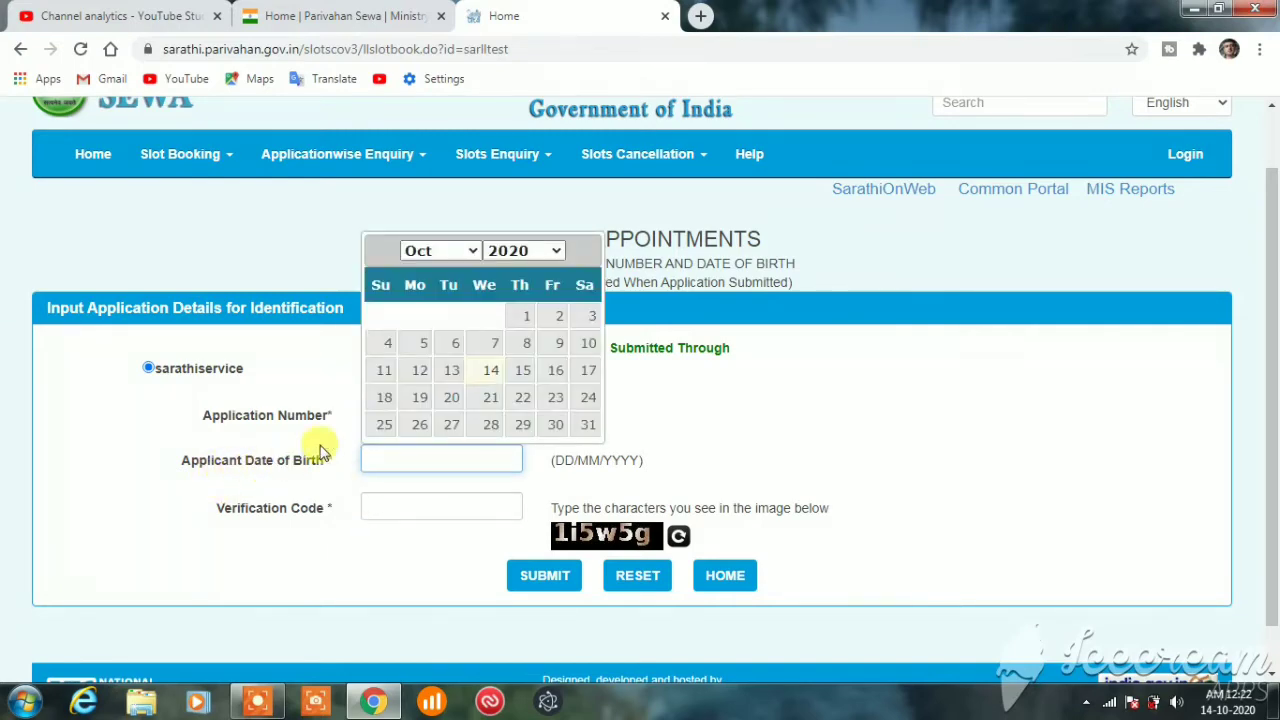
pyautogui.click(445, 250)
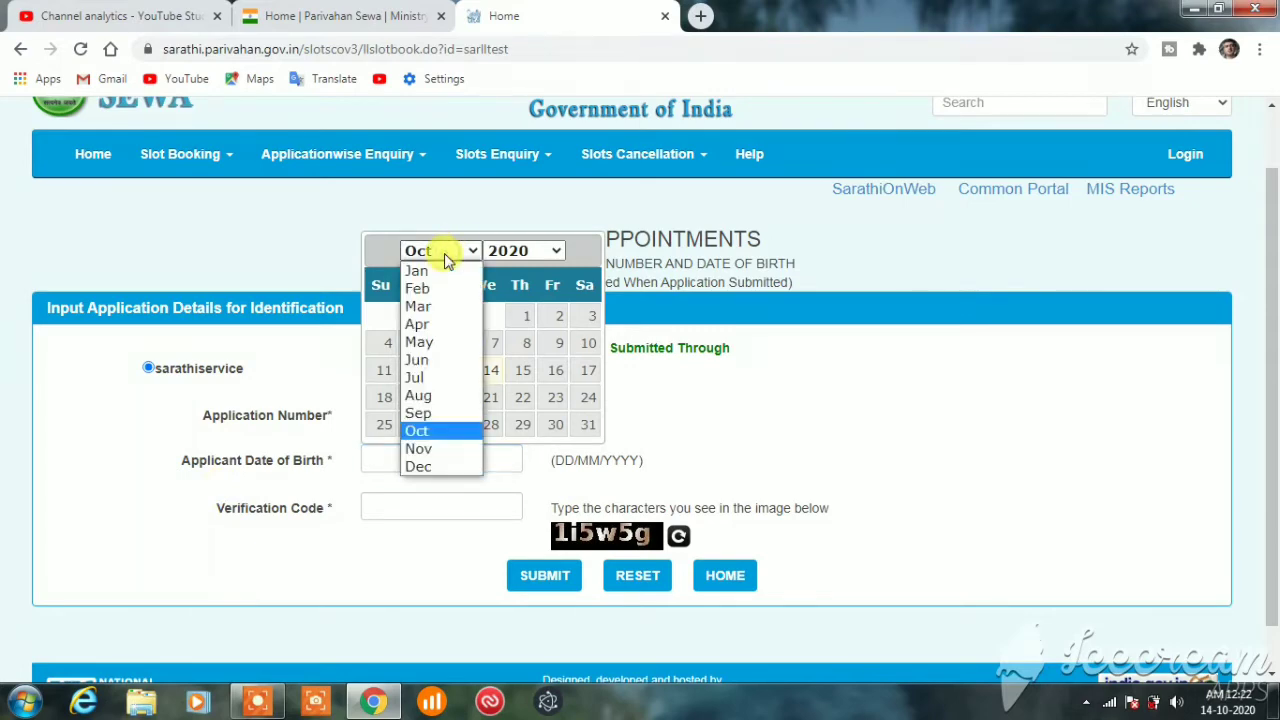
pyautogui.click(433, 272)
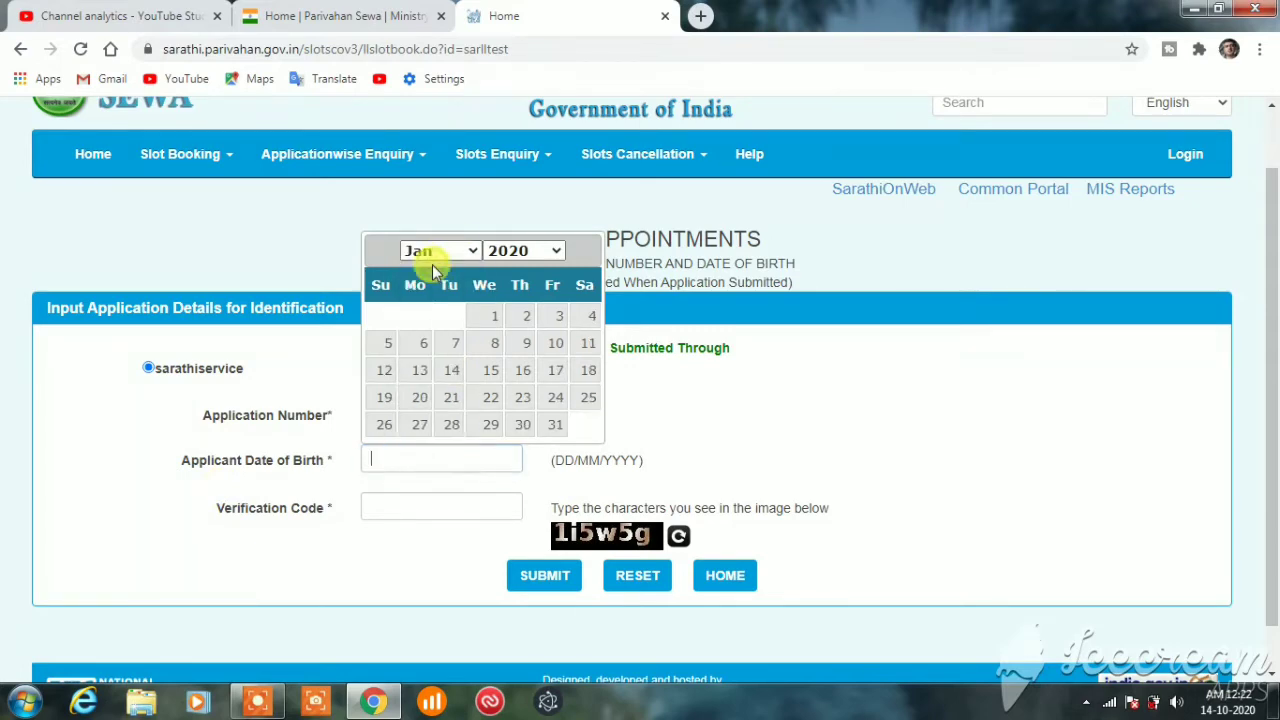
pyautogui.click(508, 251)
pyautogui.scroll(1, 515, 280)
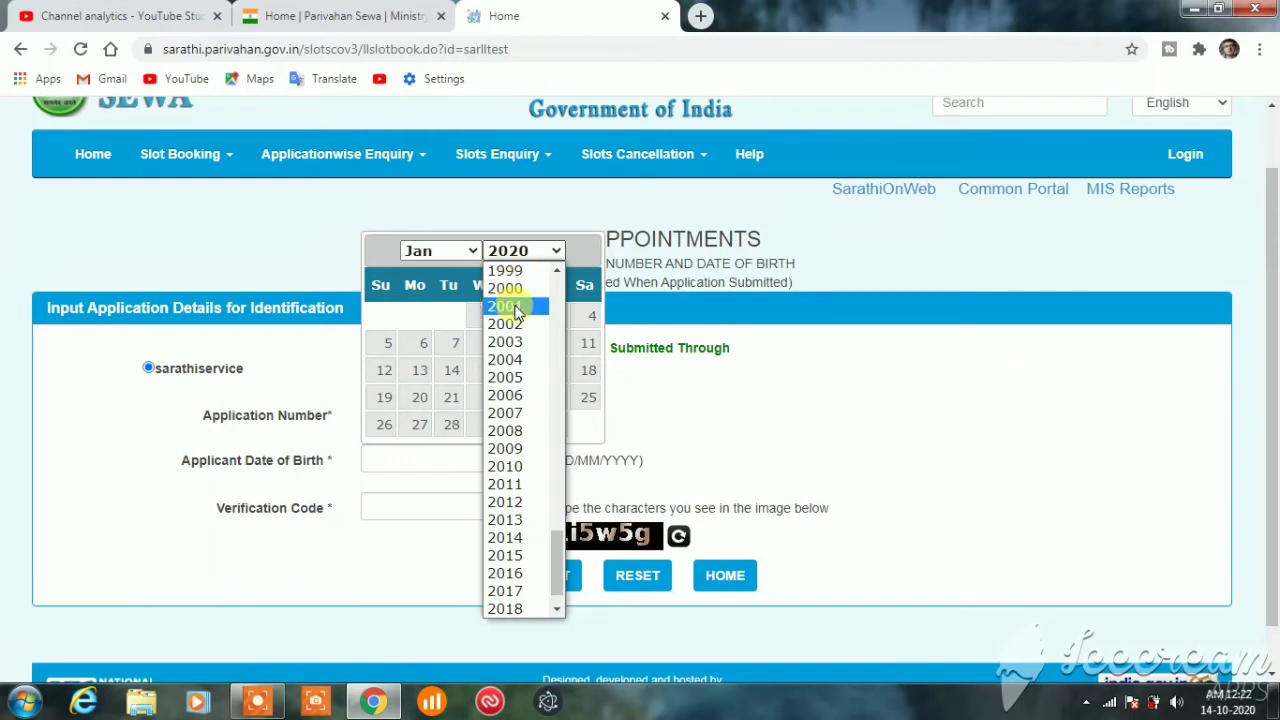
pyautogui.click(512, 307)
pyautogui.click(447, 320)
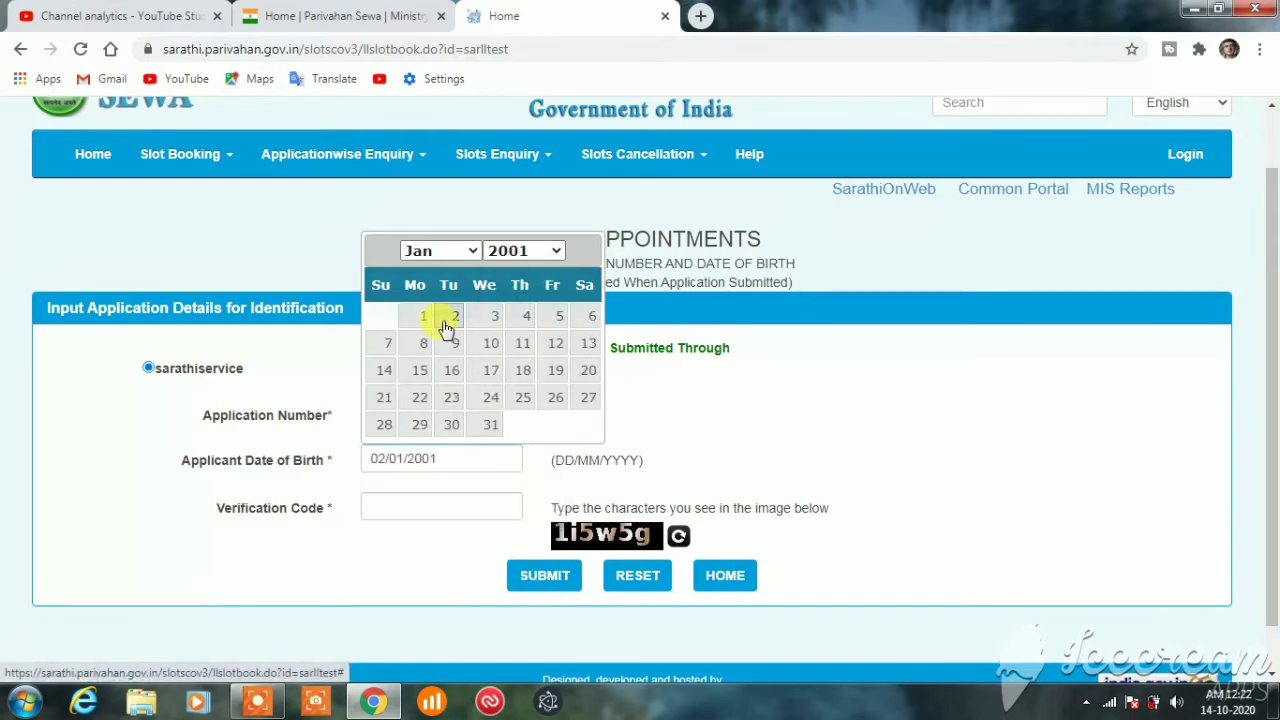
# Enter the verification code shown in the image and submit the application details for identification.
pyautogui.tripleClick(520, 535)
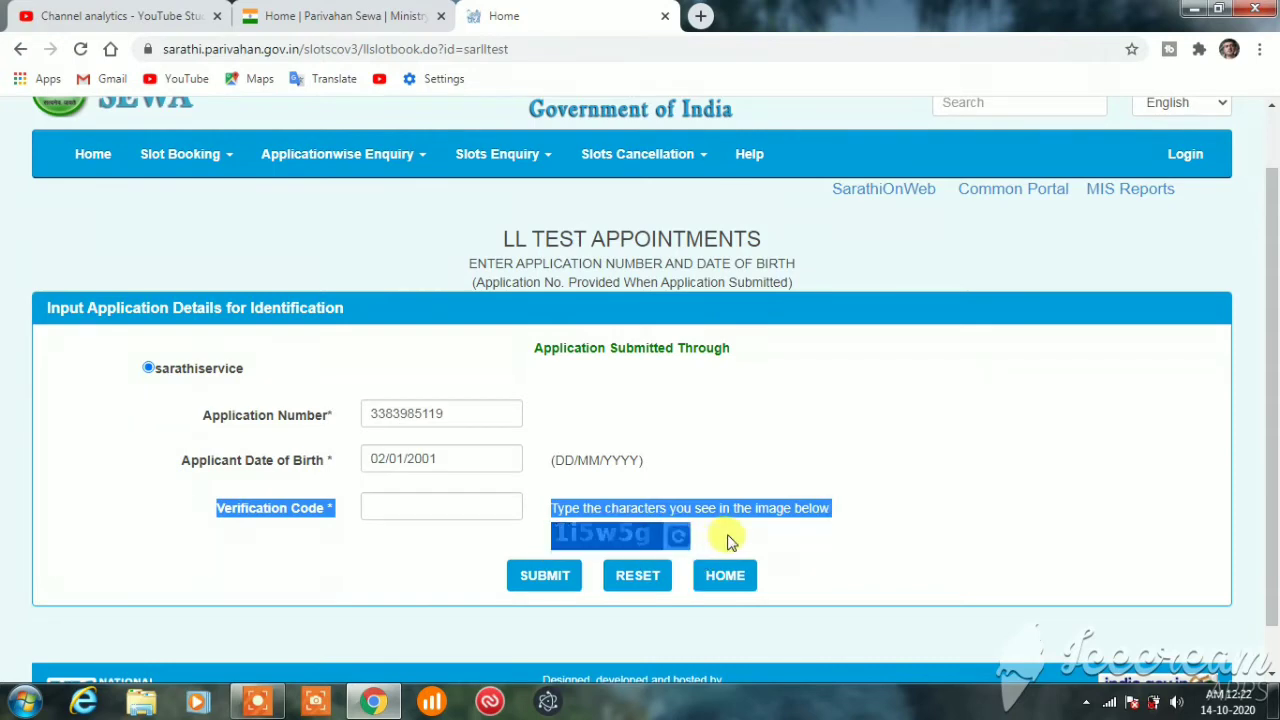
pyautogui.click(728, 540)
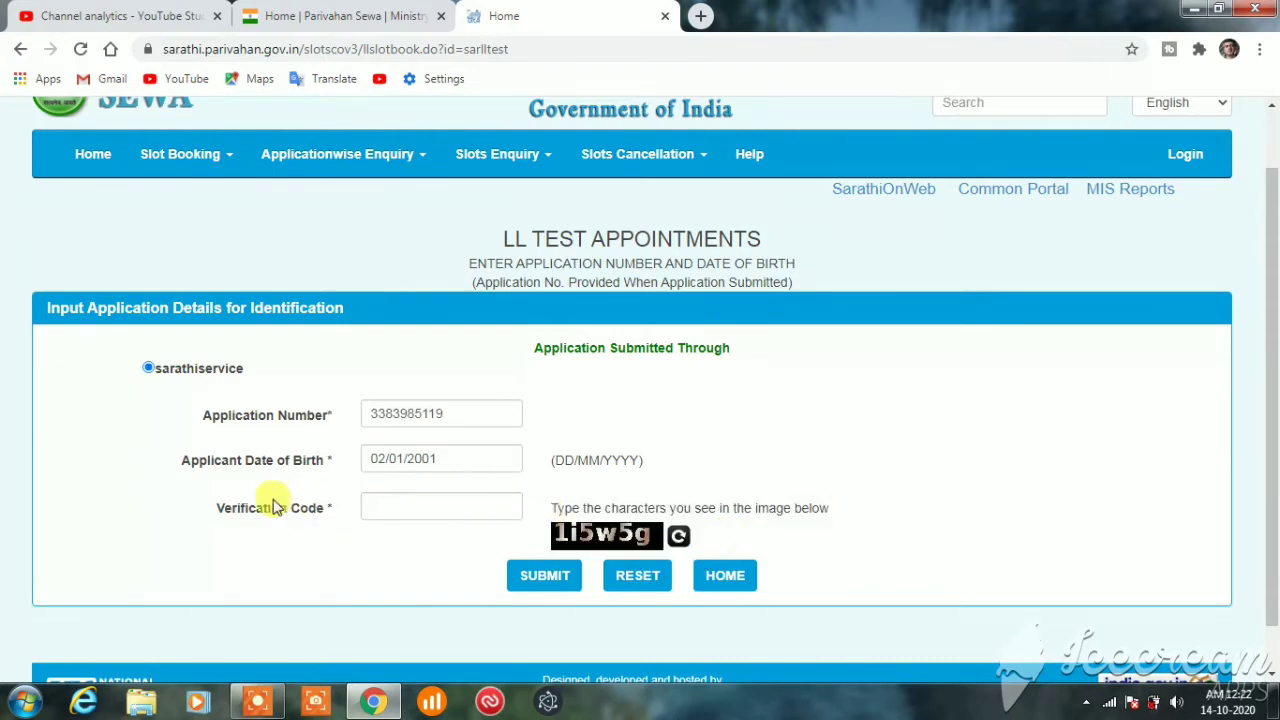
pyautogui.click(421, 497)
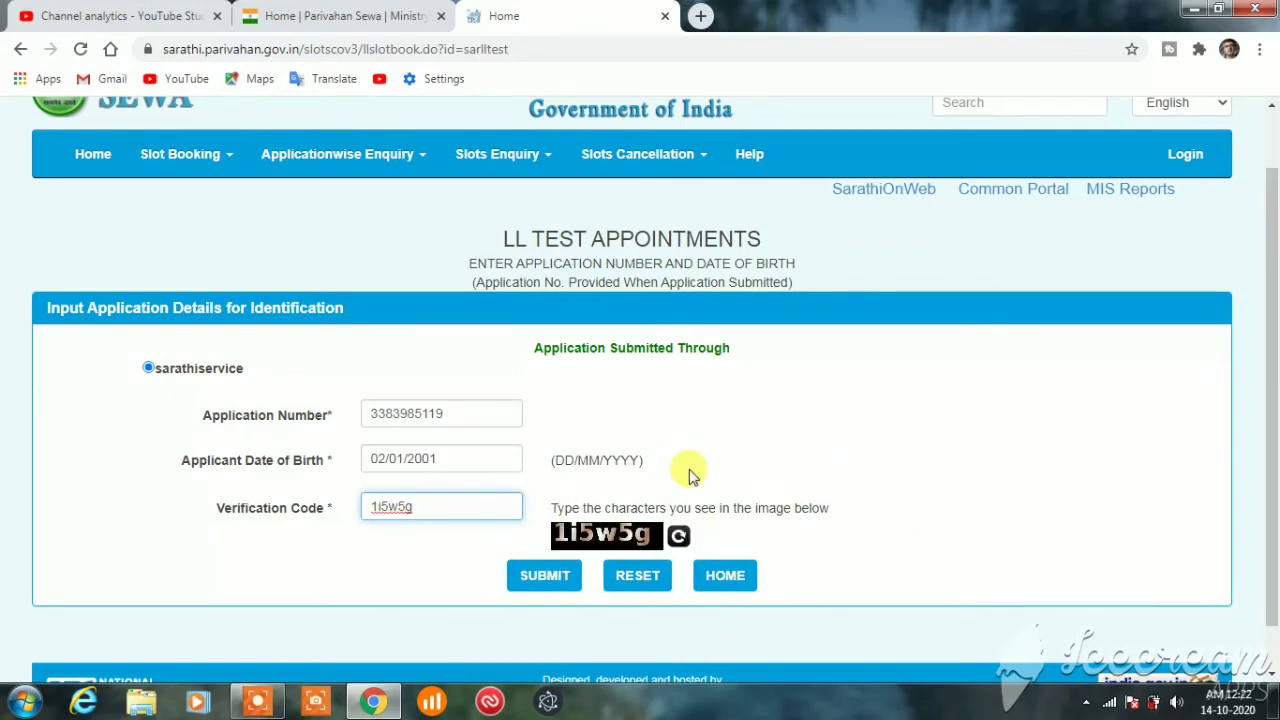
pyautogui.click(540, 578)
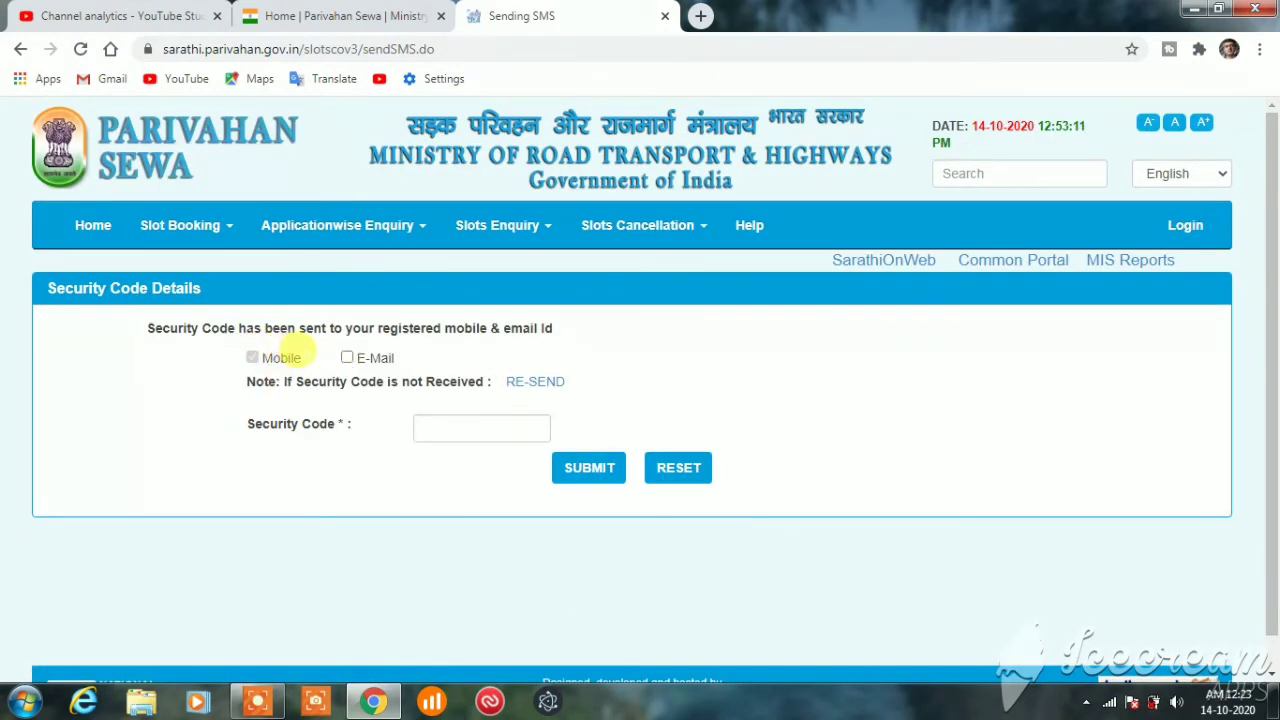
# Enter the security code sent to the registered mobile and submit it.
pyautogui.moveTo(308, 357); pyautogui.dragTo(462, 388)
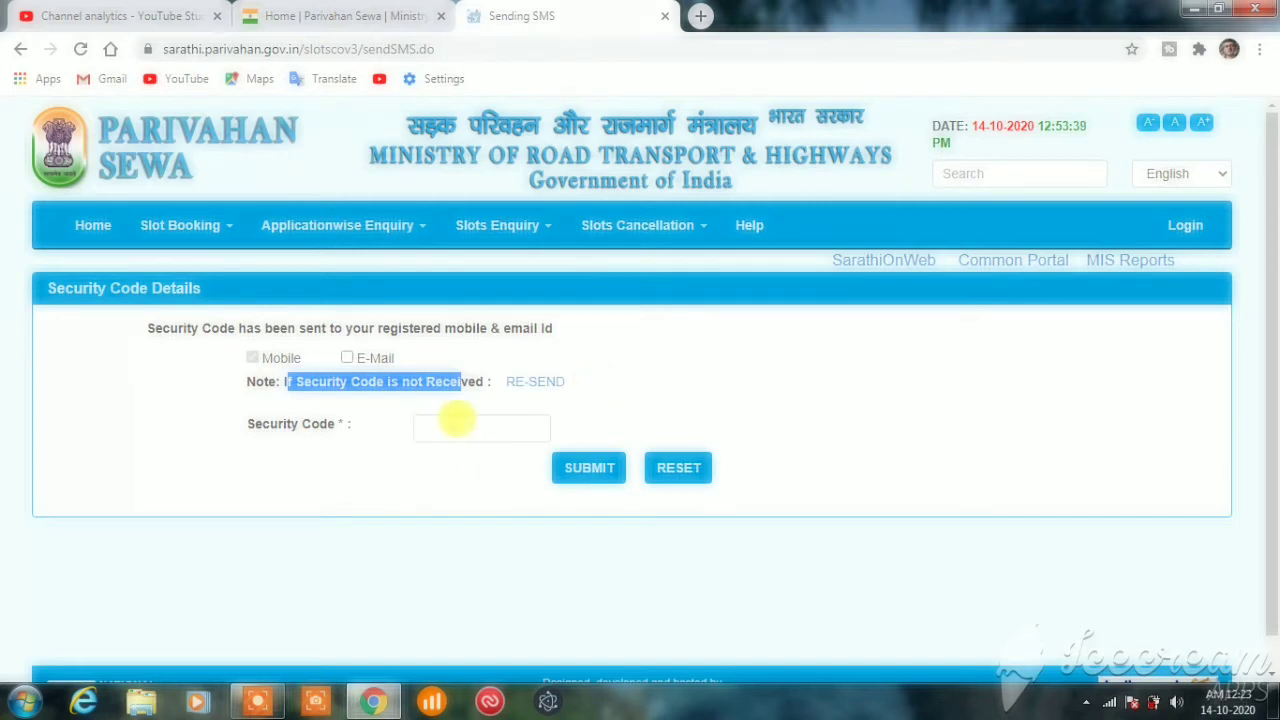
pyautogui.click(455, 422)
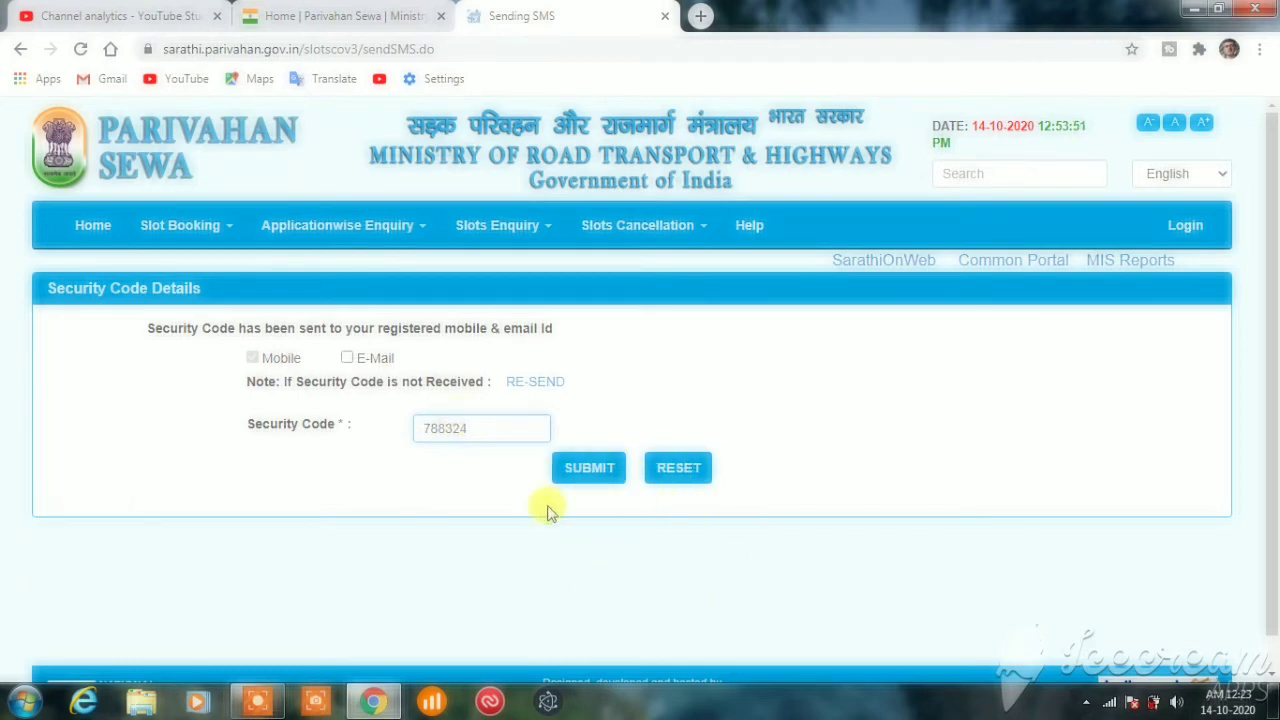
pyautogui.click(620, 466)
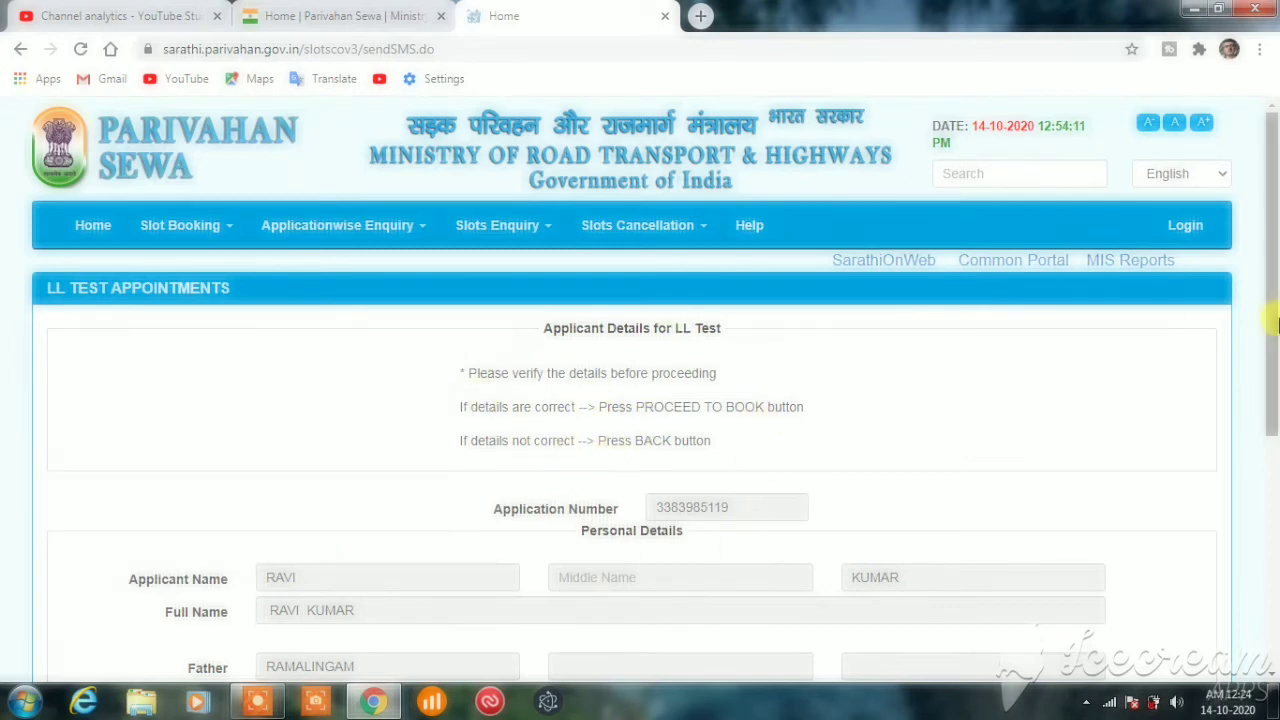
# Review the applicant's personal details, vehicle classes and service office, and proceed to book the LL test.
pyautogui.moveTo(1272, 325); pyautogui.dragTo(1275, 388)
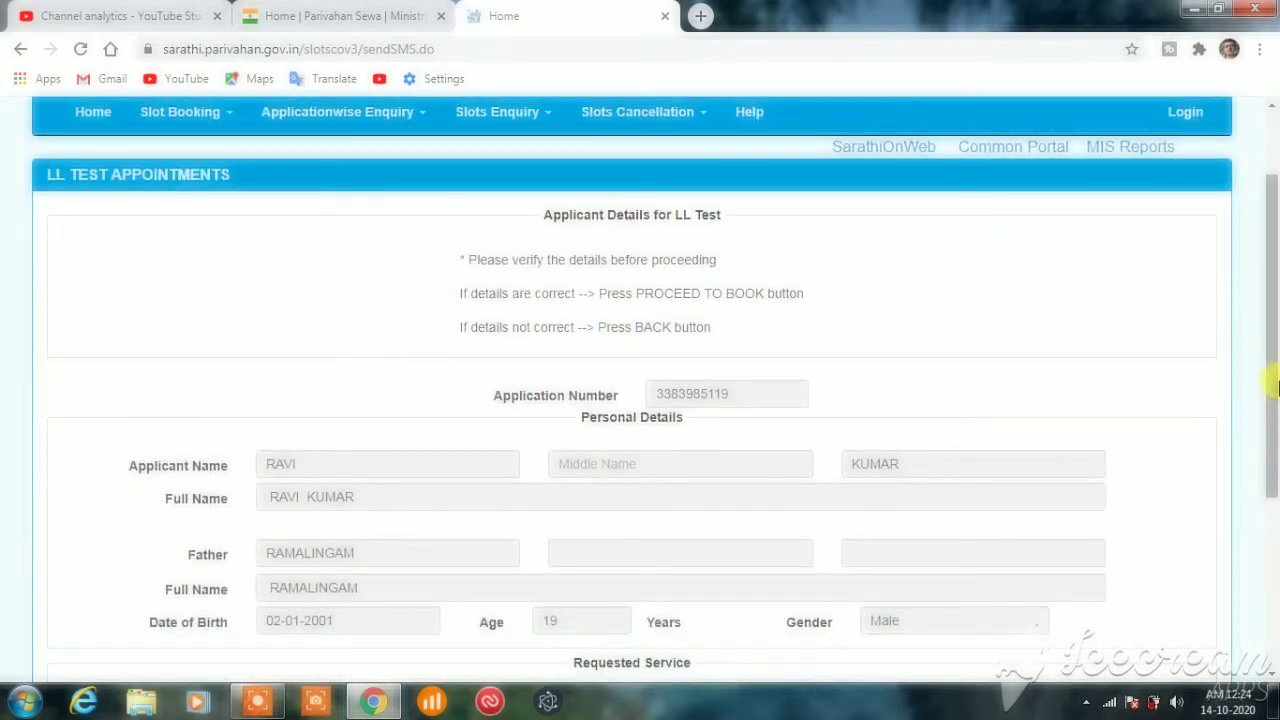
pyautogui.scroll(-3, 623, 462)
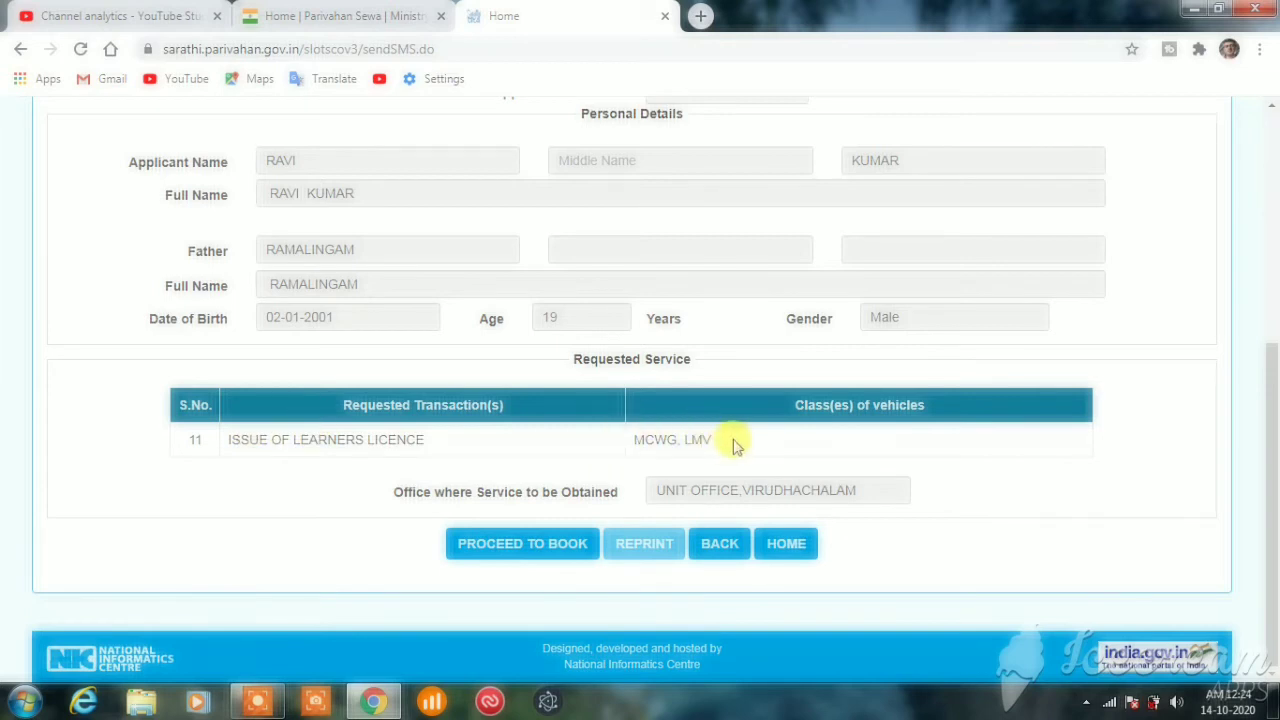
pyautogui.moveTo(733, 445); pyautogui.dragTo(597, 444)
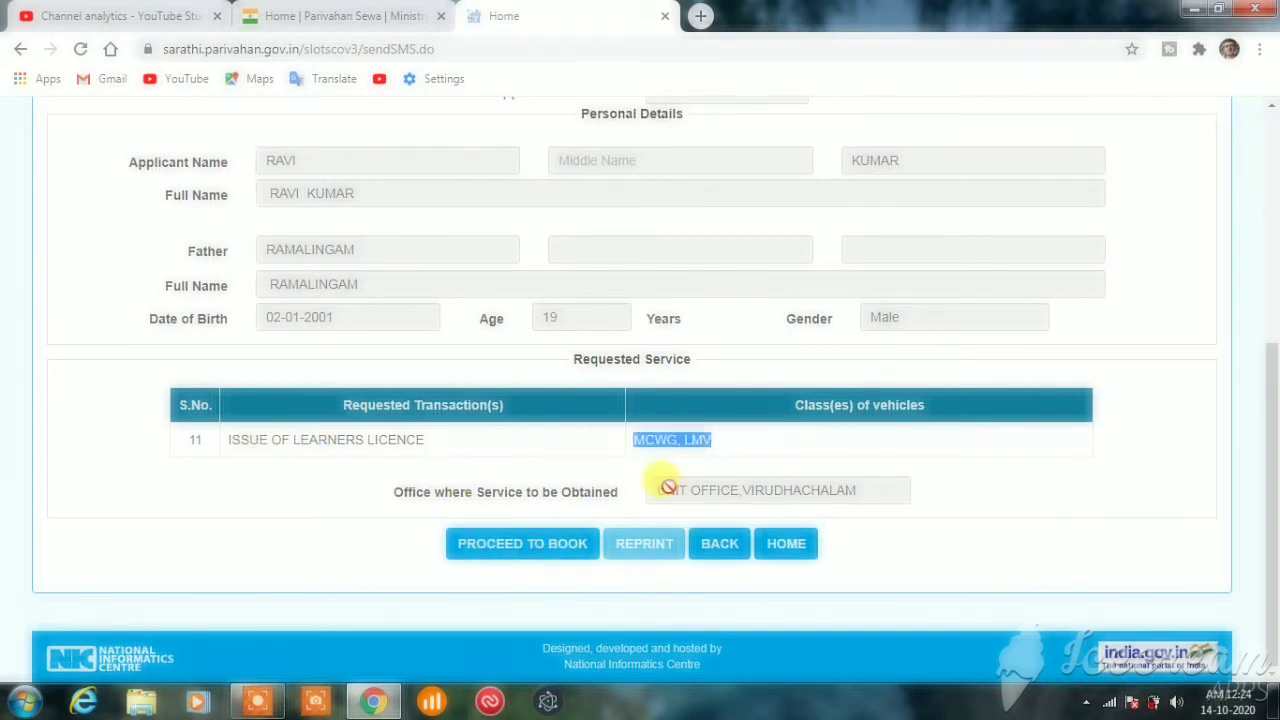
pyautogui.moveTo(651, 490); pyautogui.dragTo(935, 490)
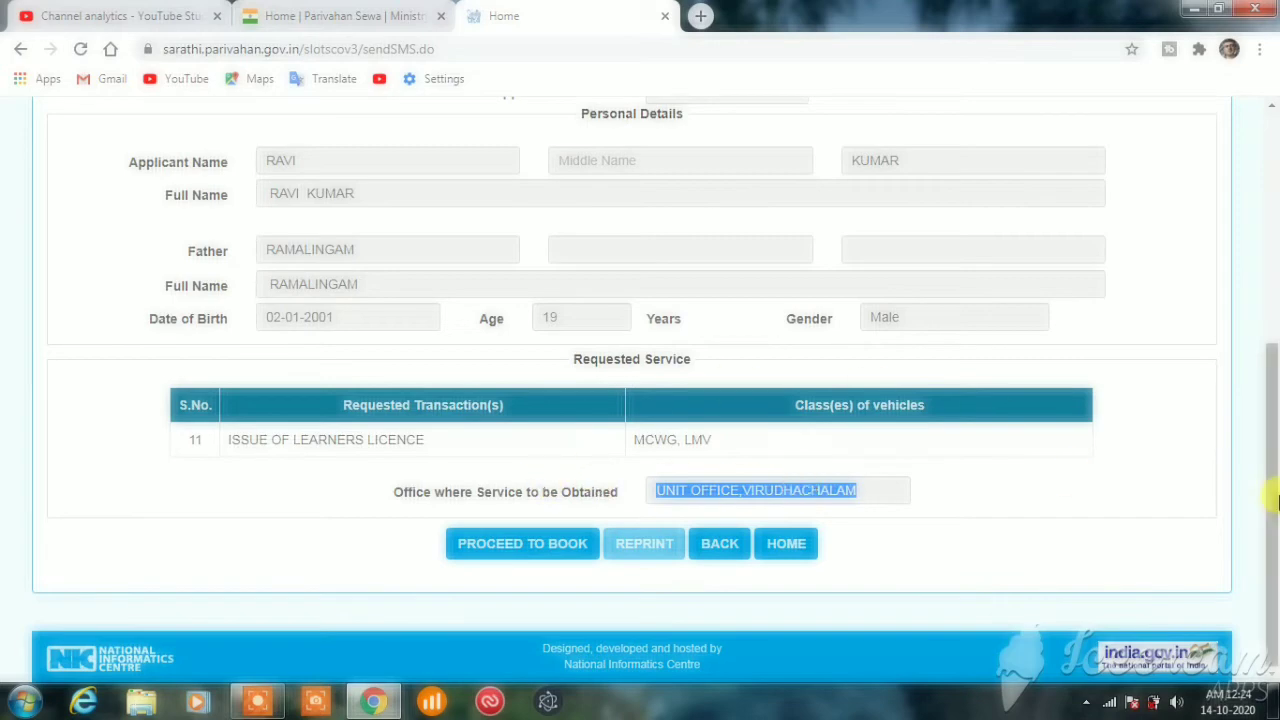
pyautogui.scroll(2, 1276, 500)
pyautogui.scroll(-2, 1276, 500)
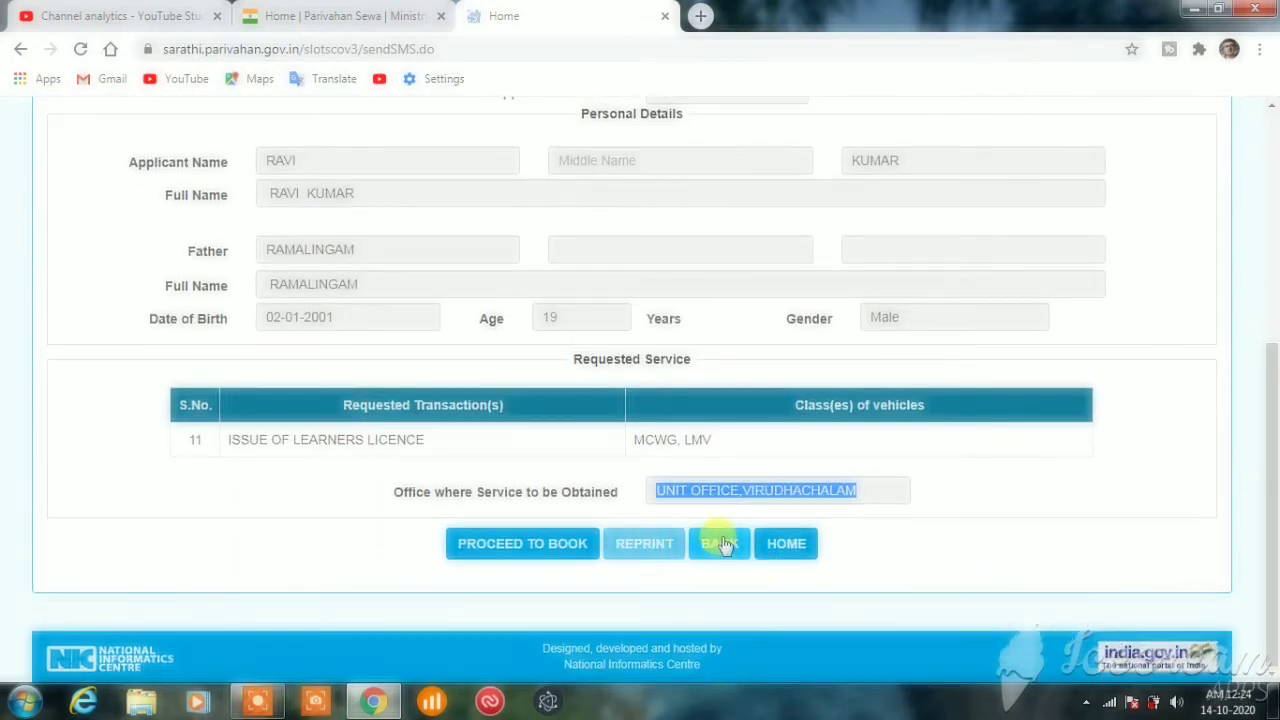
pyautogui.click(513, 558)
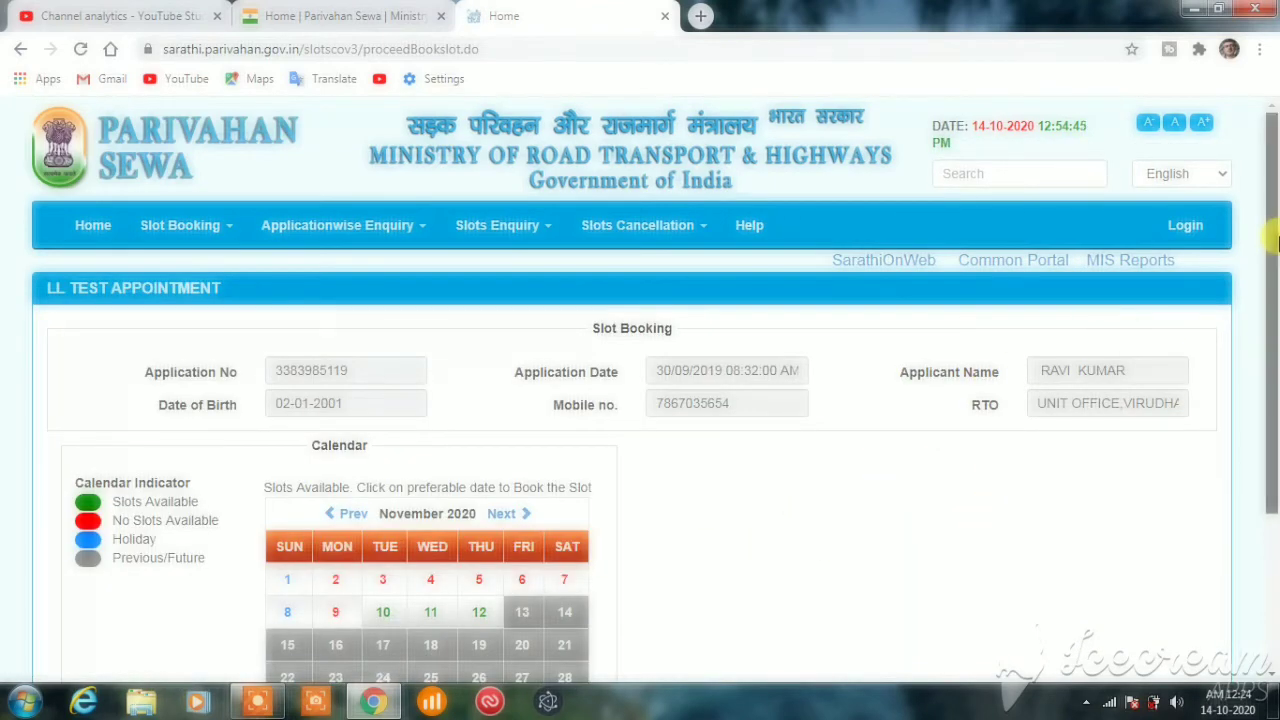
# Check the slot calendar for October 2020 and return to November 2020.
pyautogui.moveTo(1277, 240); pyautogui.dragTo(1277, 430)
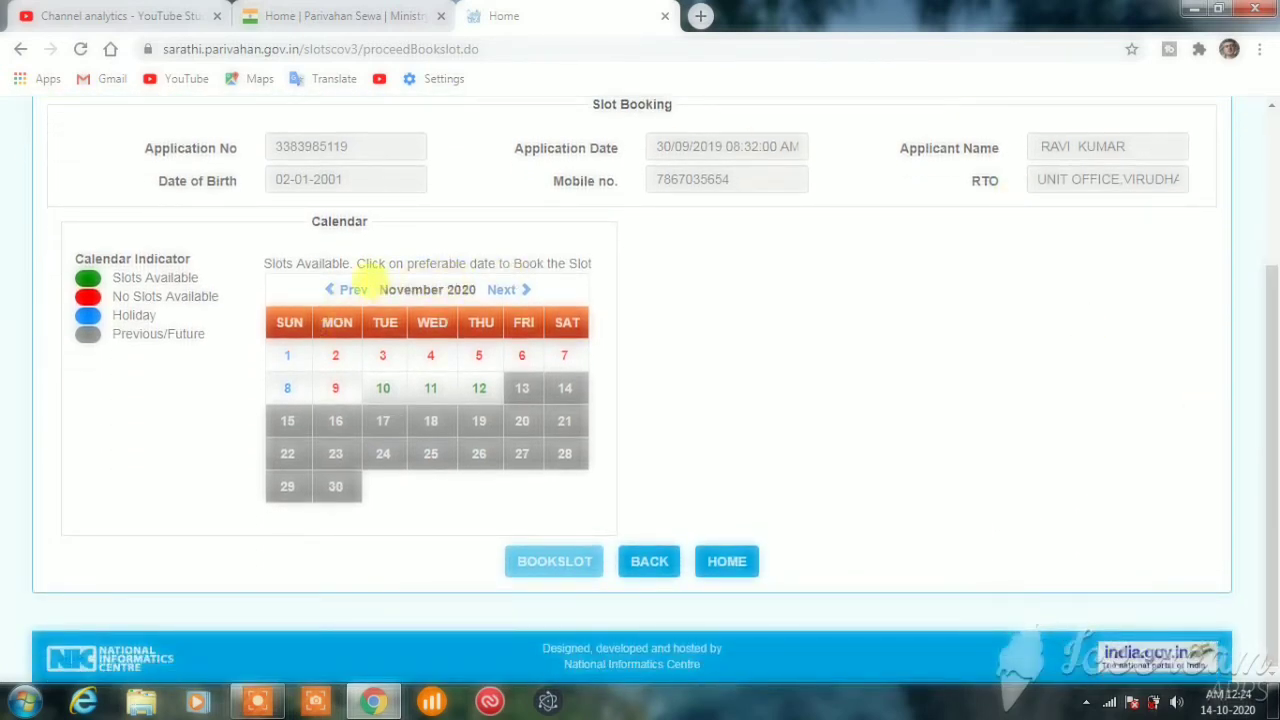
pyautogui.moveTo(376, 289); pyautogui.dragTo(430, 287)
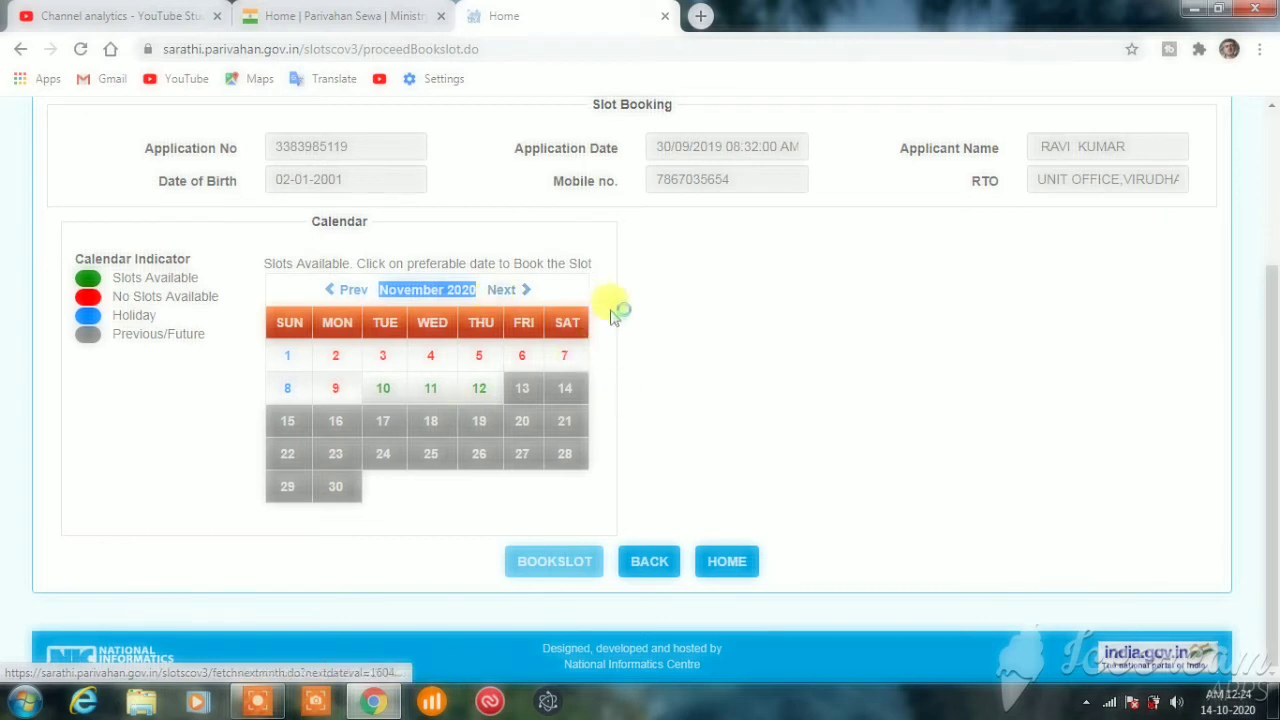
pyautogui.click(418, 287)
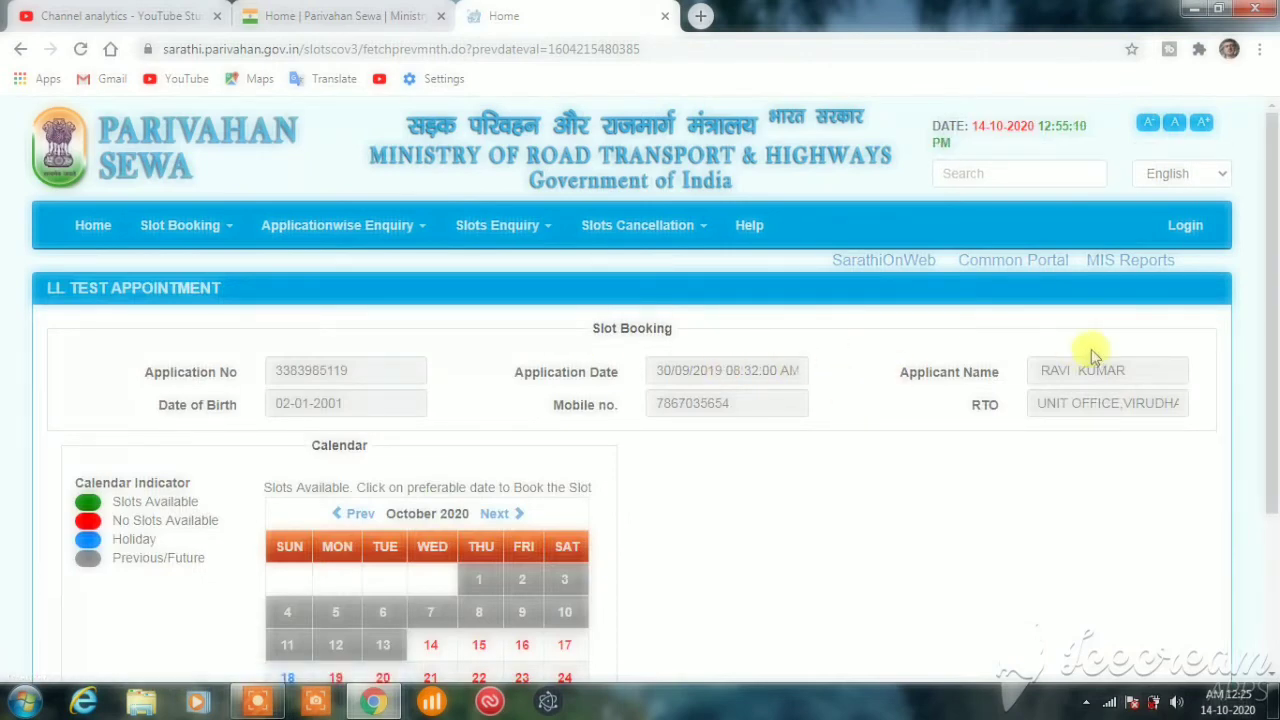
pyautogui.scroll(-3, 1091, 349)
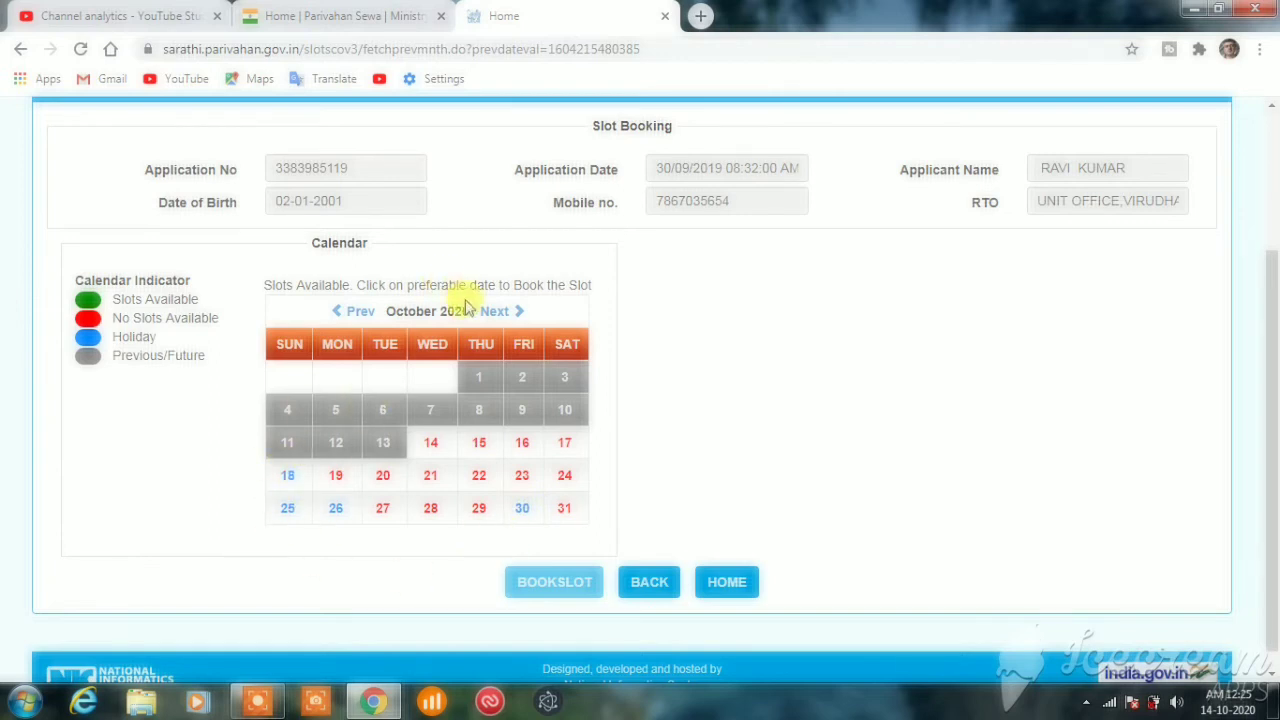
pyautogui.click(493, 312)
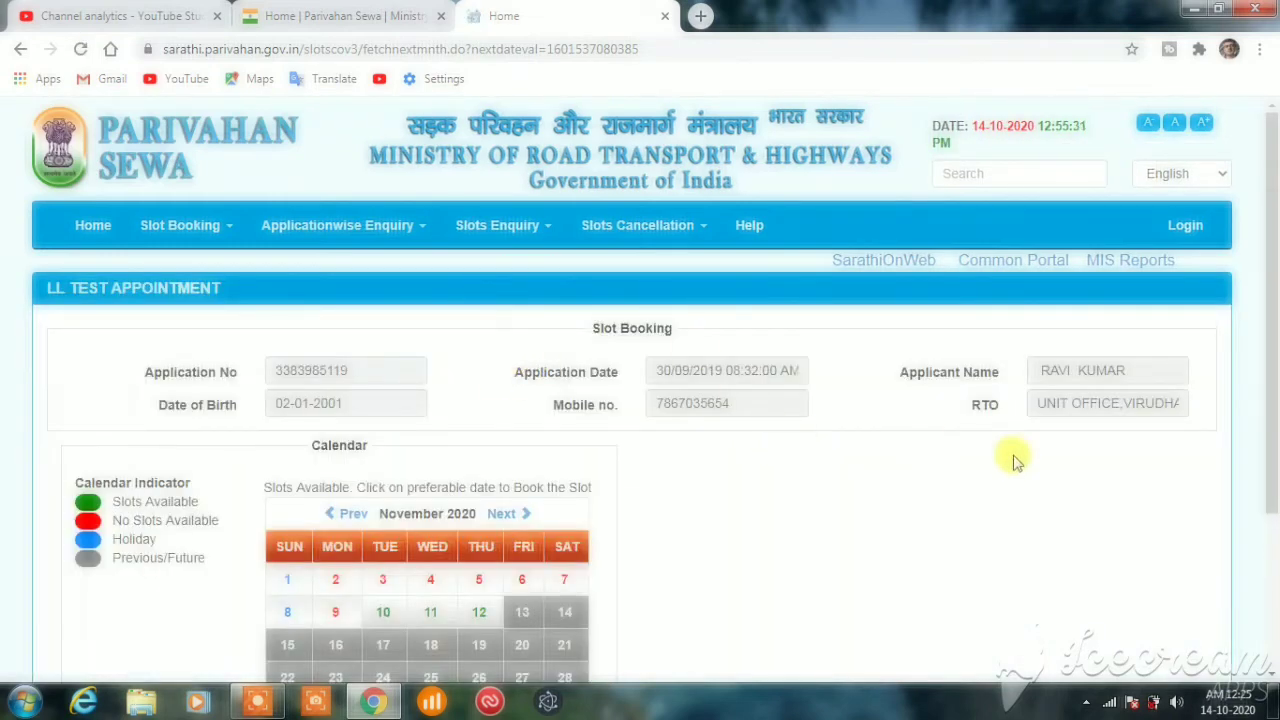
# Select 12 November 2020 in the slot calendar to list its available time slots.
pyautogui.moveTo(1275, 404); pyautogui.dragTo(1275, 410)
pyautogui.scroll(-3, 1275, 430)
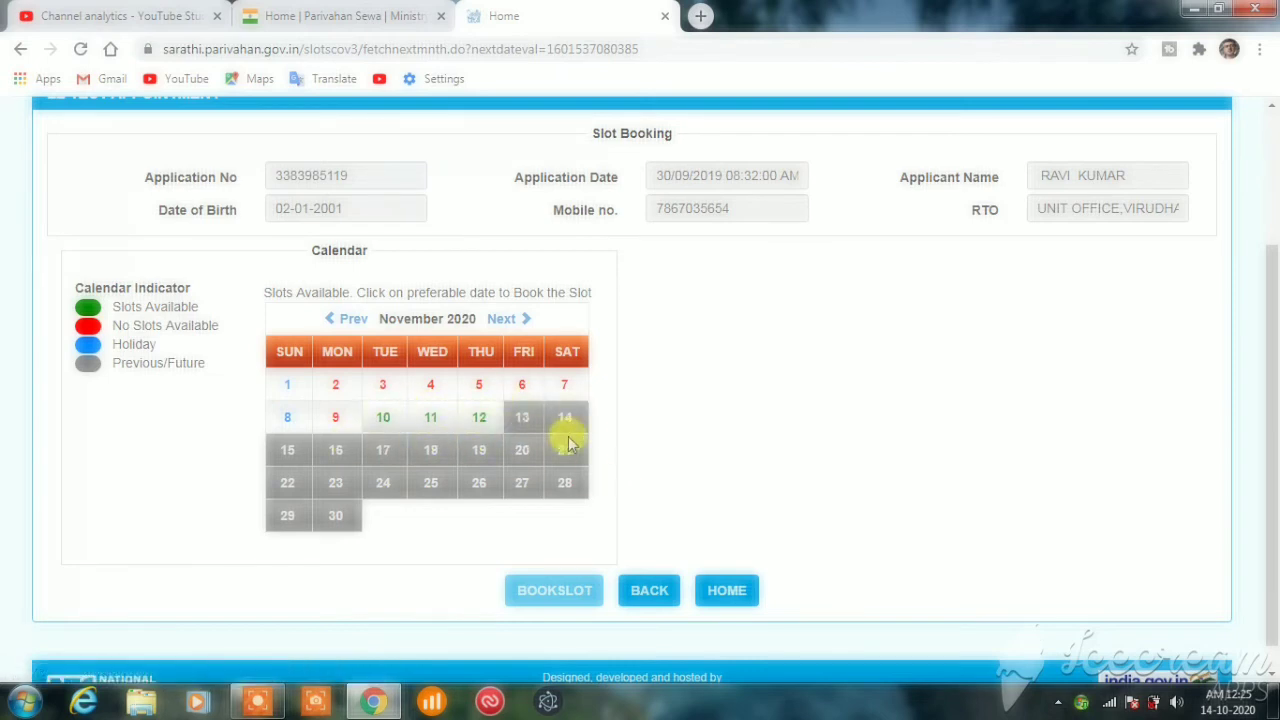
pyautogui.click(482, 420)
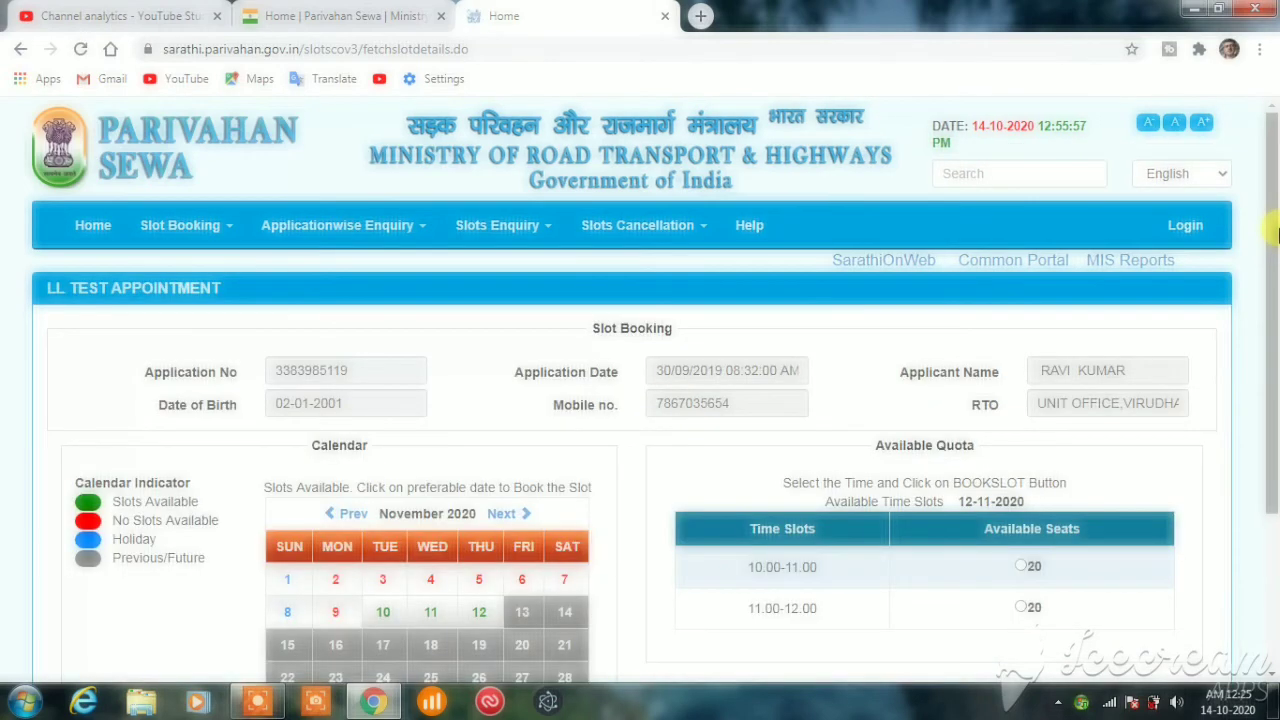
pyautogui.scroll(-3, 1272, 240)
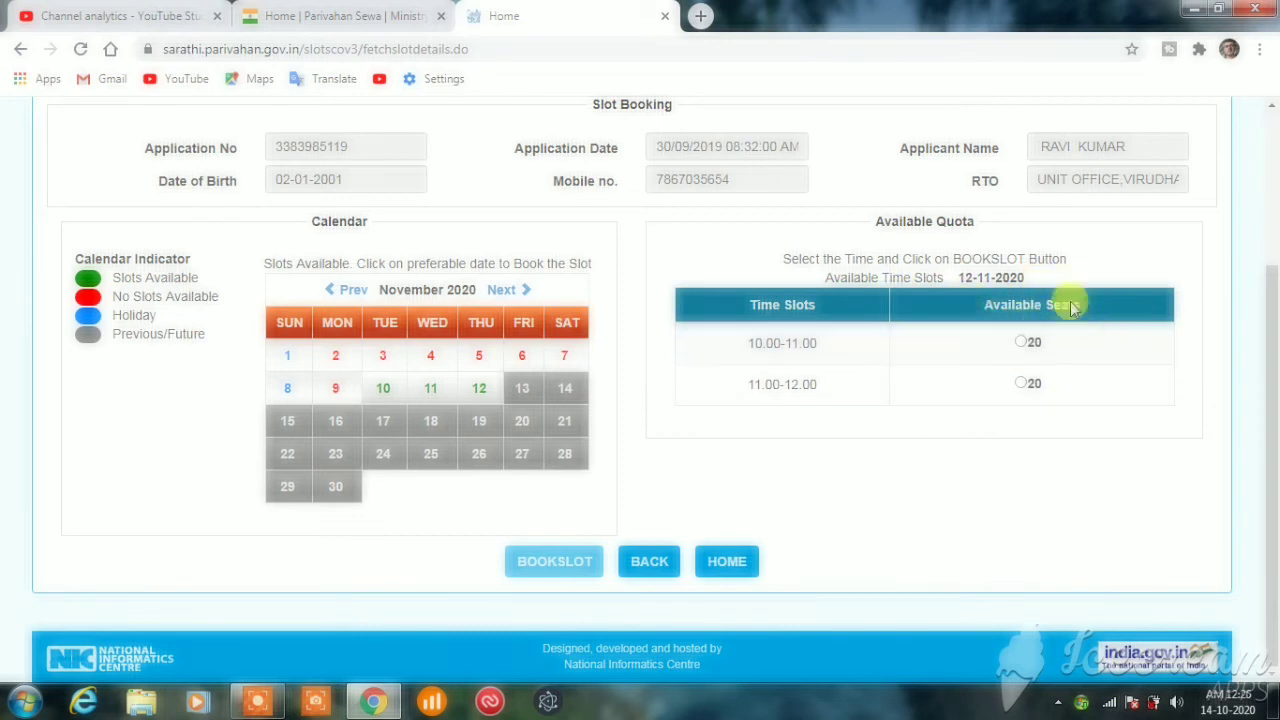
# Select the 10.00-11.00 time slot for 12-11-2020 in the available quota list.
pyautogui.click(1020, 342)
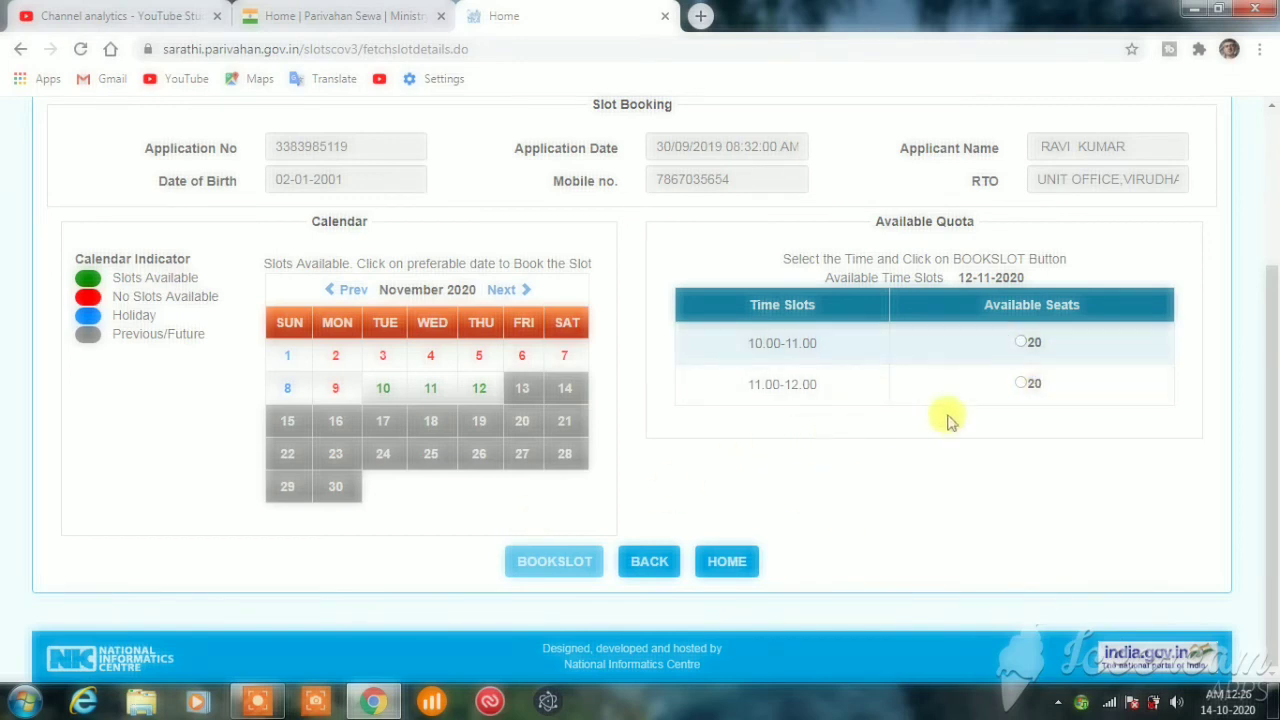
pyautogui.click(1021, 342)
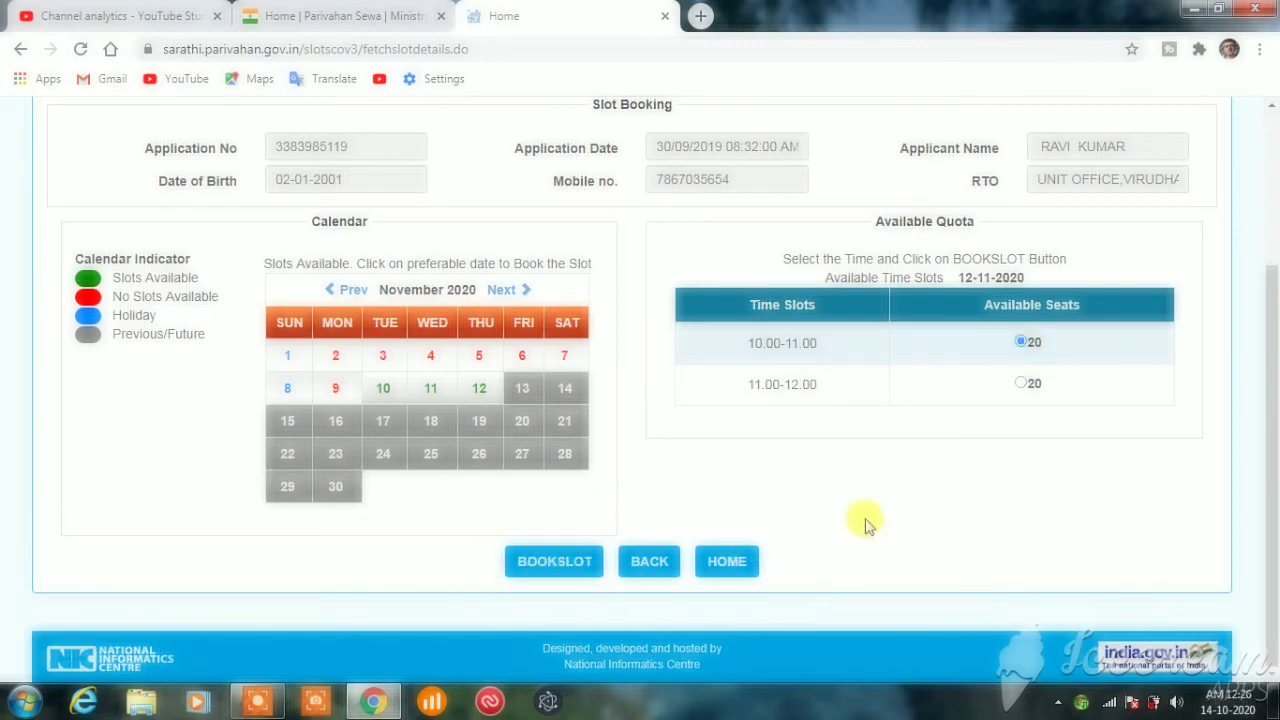
pyautogui.scroll(3, 1275, 285)
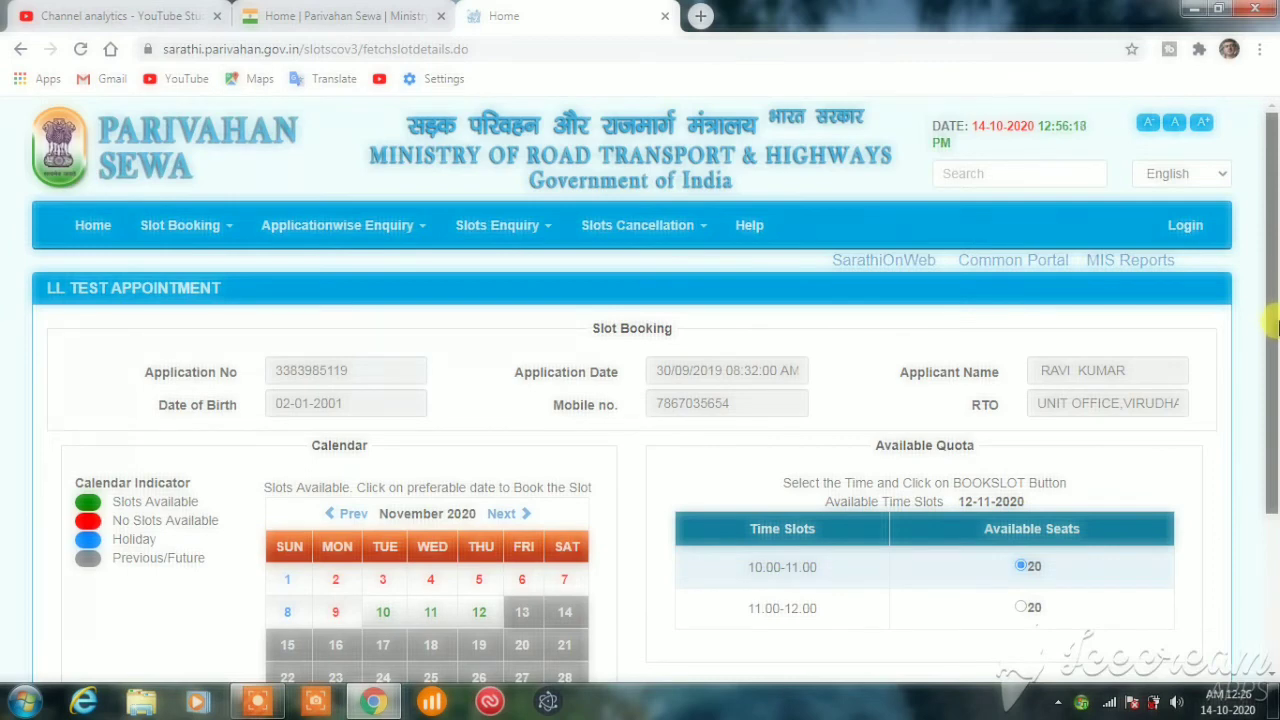
pyautogui.moveTo(1275, 325); pyautogui.dragTo(1273, 437)
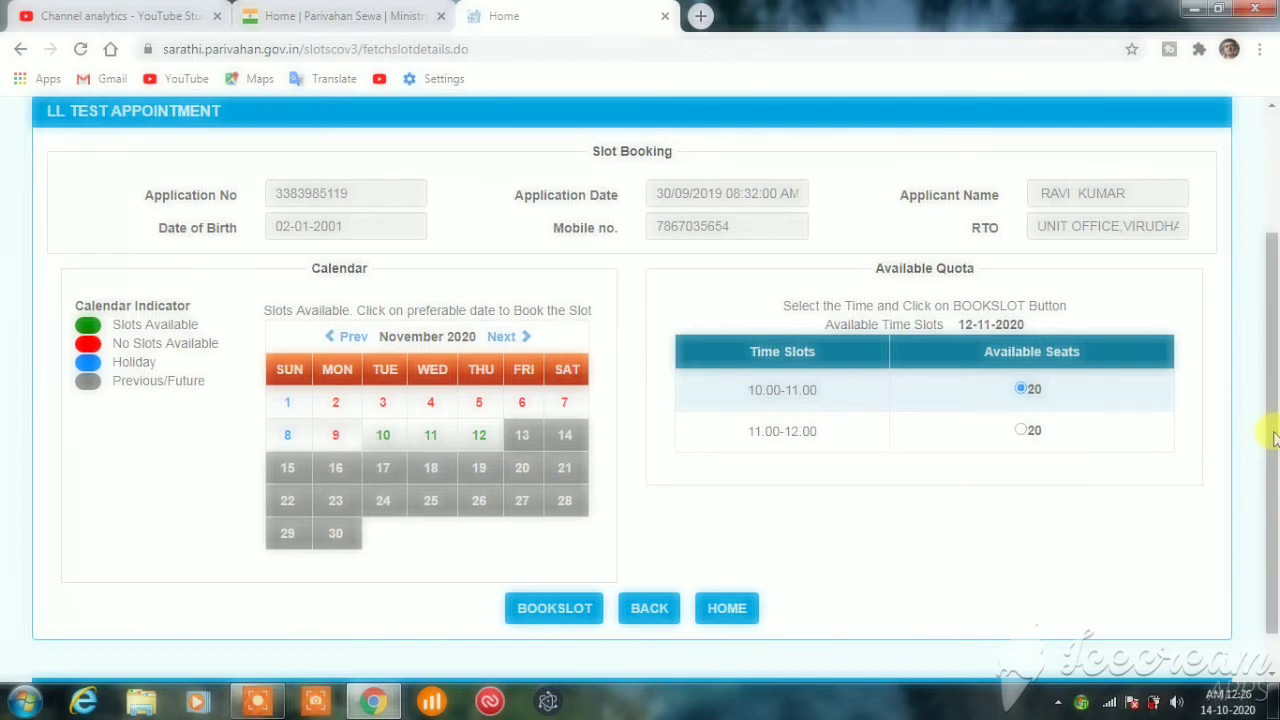
# Open the LL slots enquiry and choose TN (Tamil Nadu) as the state.
pyautogui.scroll(3, 1275, 270)
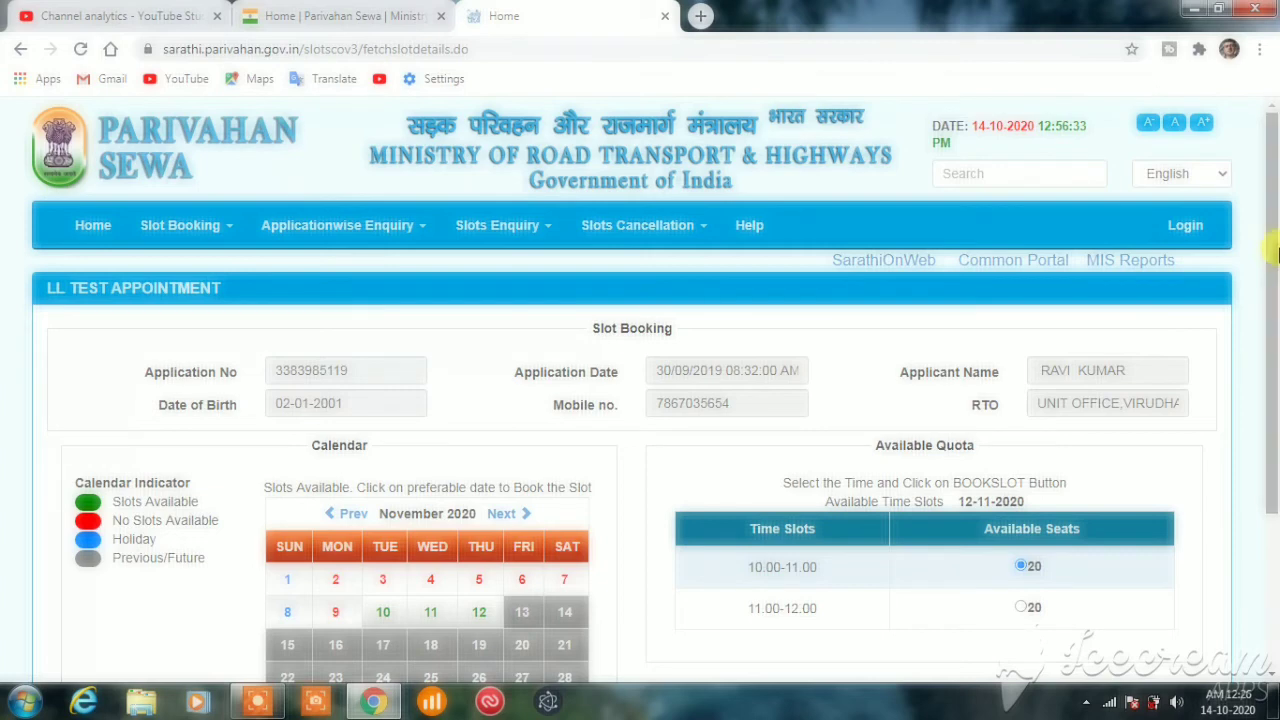
pyautogui.moveTo(490, 230)
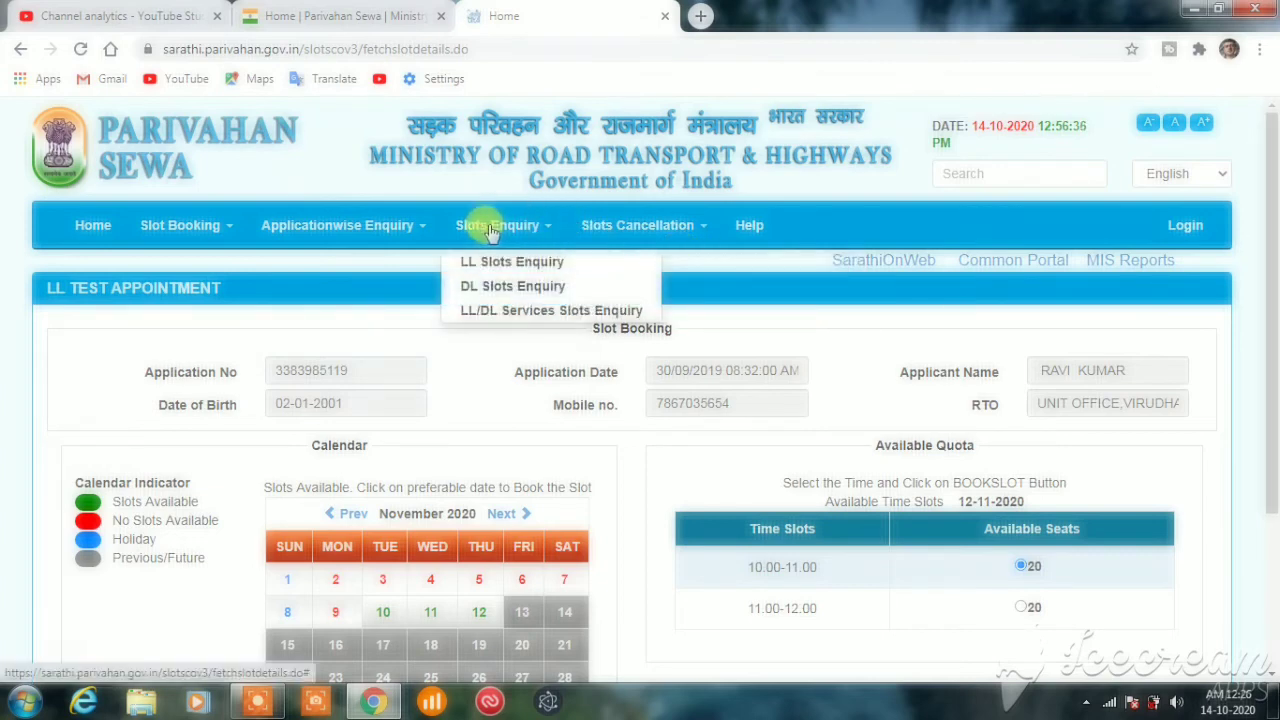
pyautogui.click(505, 267)
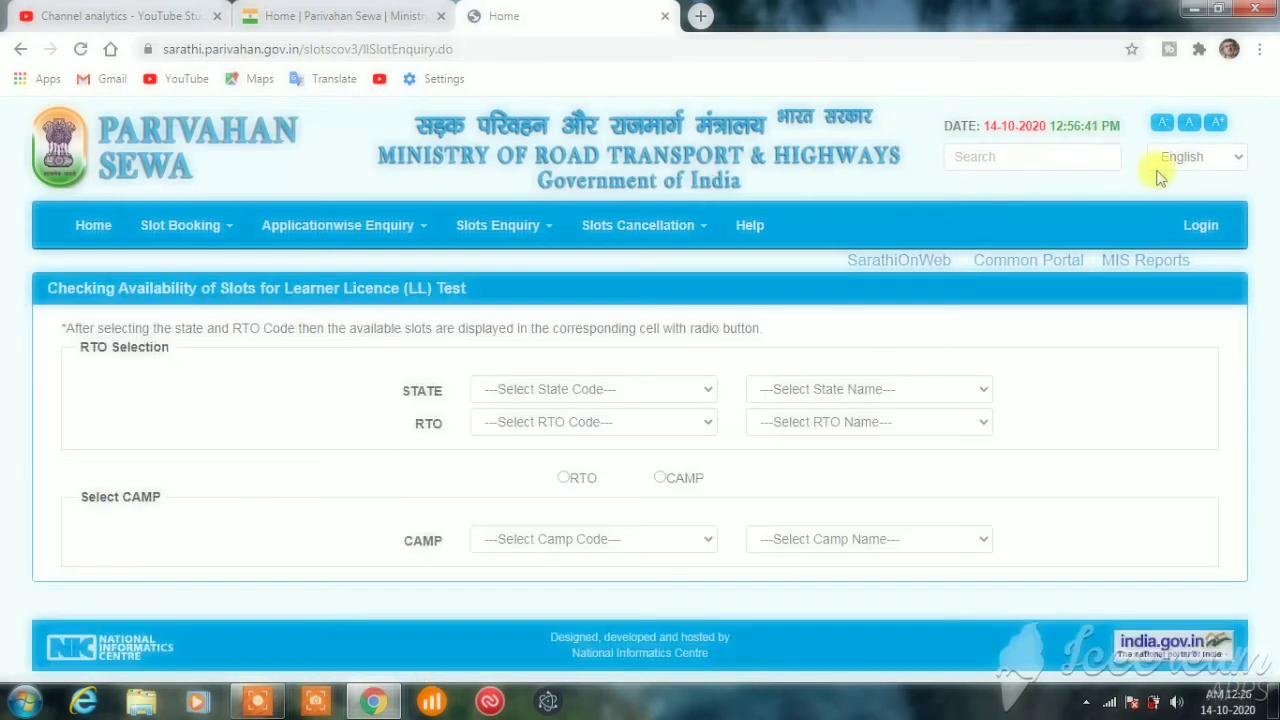
pyautogui.click(651, 388)
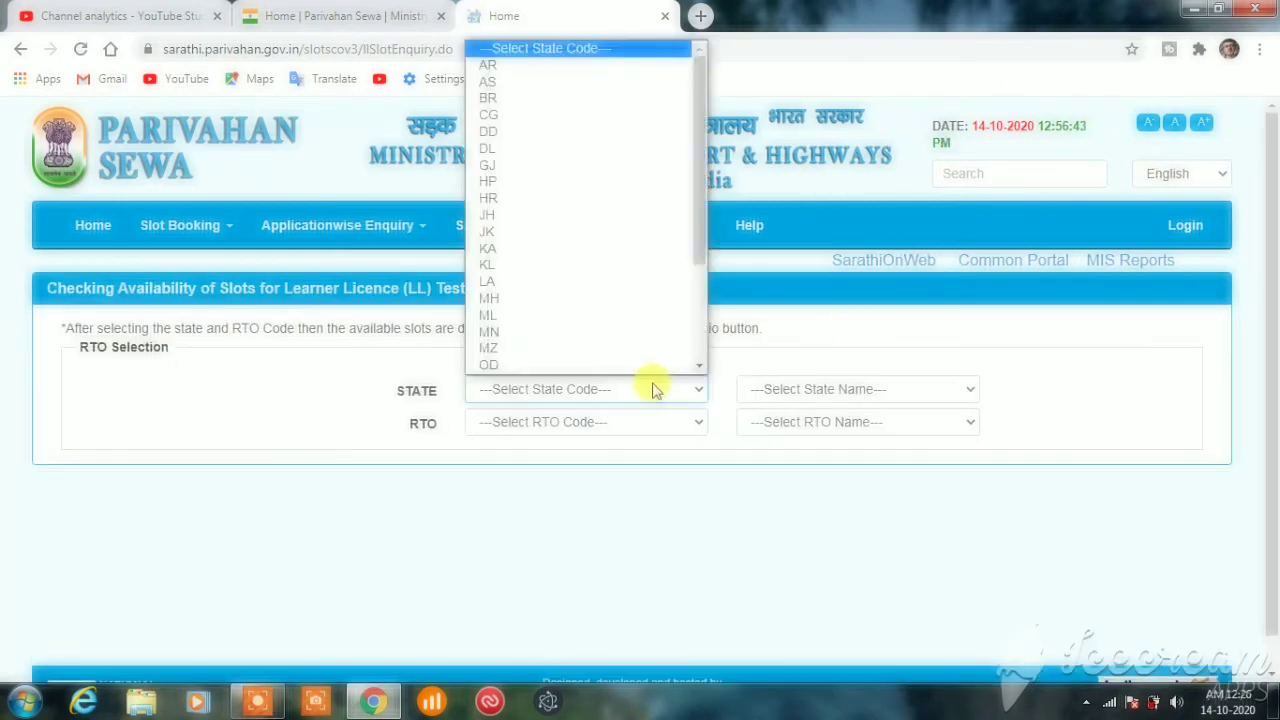
pyautogui.press('t')
pyautogui.press('Return')
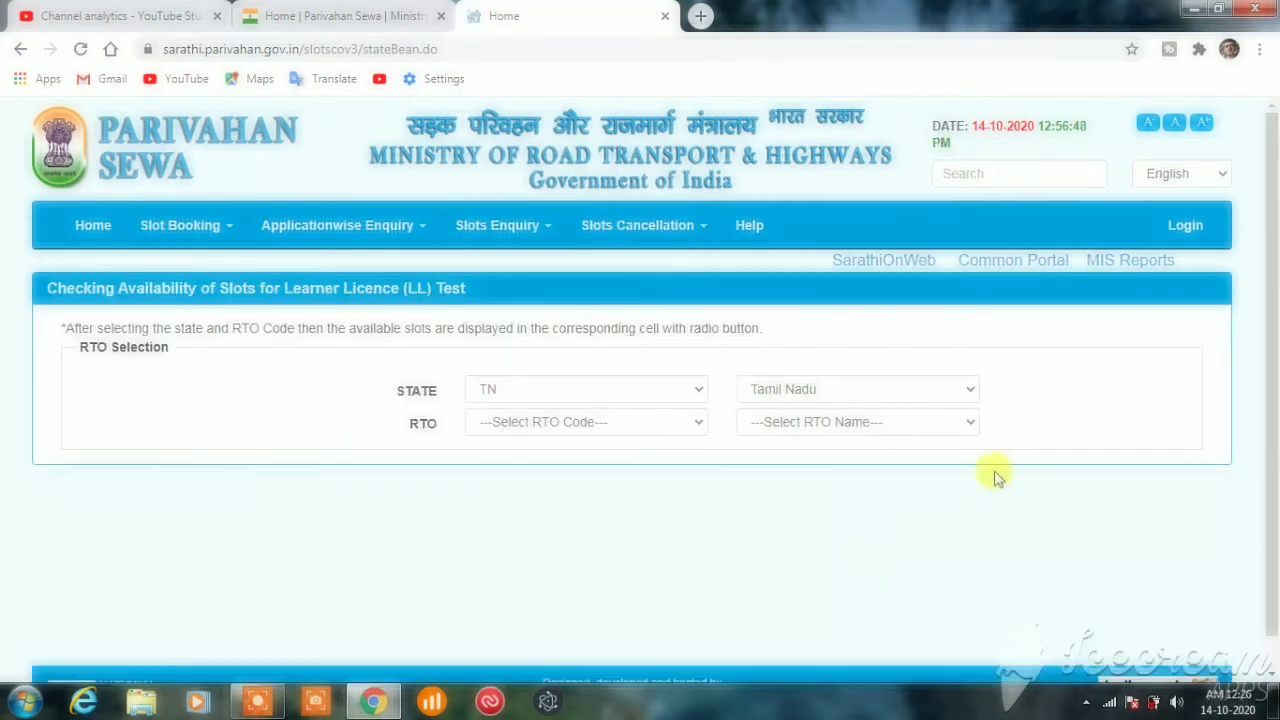
# Choose RTO code TN60 for RTO, Theni to load its learner's licence slot availability.
pyautogui.click(624, 434)
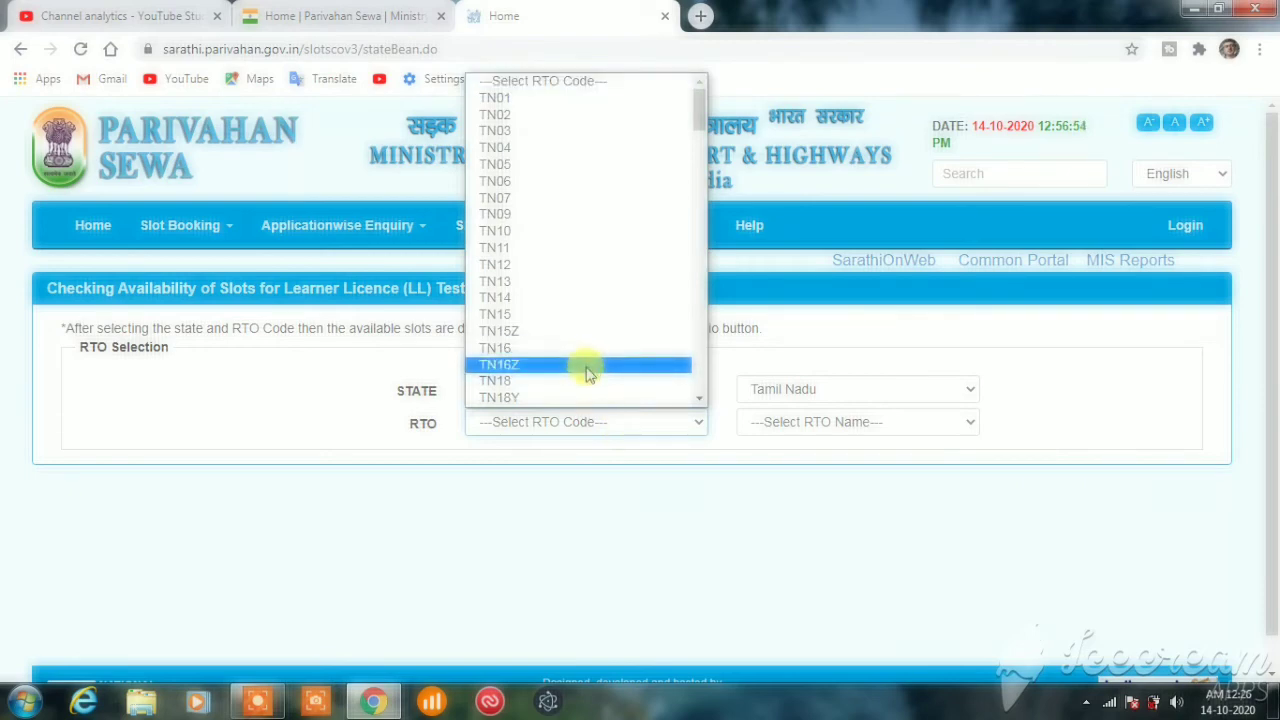
pyautogui.press('Down')
pyautogui.press('Down')
pyautogui.press('Down')
pyautogui.press('Down')
pyautogui.press('Down')
pyautogui.press('Down')
pyautogui.press('Down')
pyautogui.press('Down')
pyautogui.press('Down')
pyautogui.press('Down')
pyautogui.press('Down')
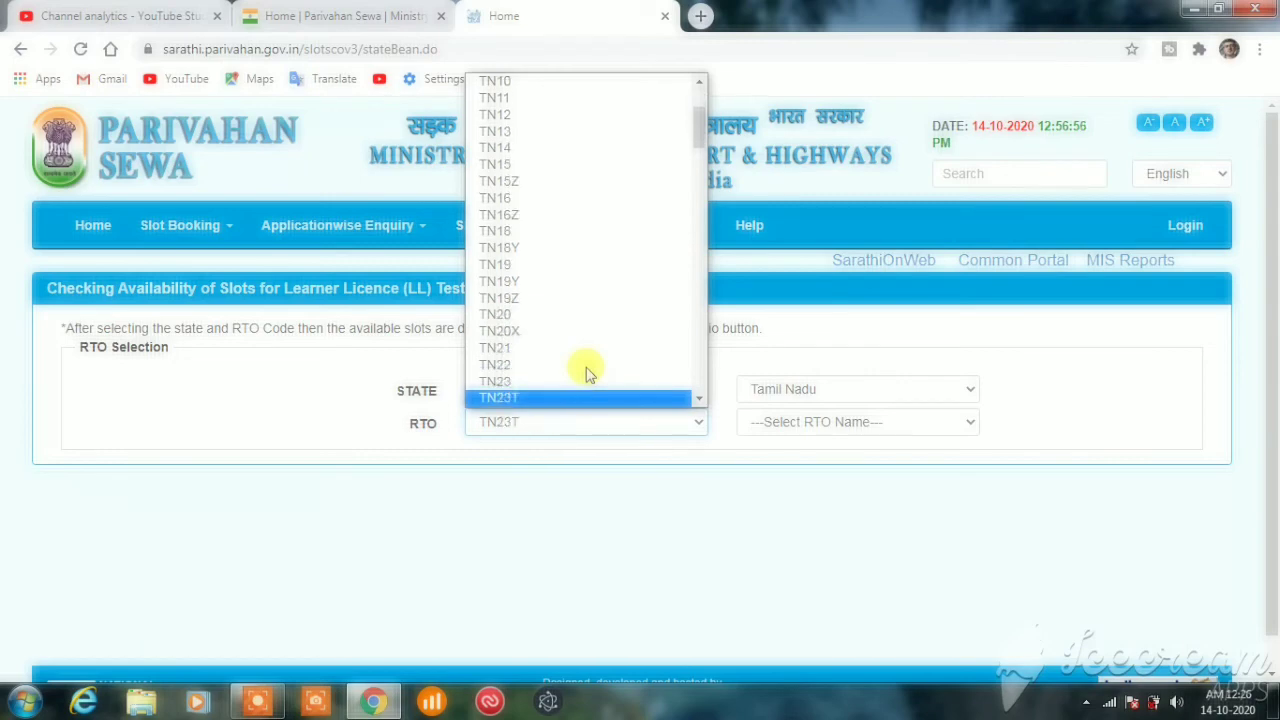
pyautogui.press('Down')
pyautogui.press('Down')
pyautogui.press('Down')
pyautogui.press('Down')
pyautogui.press('Down')
pyautogui.press('Down')
pyautogui.press('Down')
pyautogui.press('Down')
pyautogui.press('Down')
pyautogui.press('Down')
pyautogui.press('Down')
pyautogui.press('Down')
pyautogui.press('Down')
pyautogui.press('Down')
pyautogui.press('Down')
pyautogui.press('Down')
pyautogui.press('Down')
pyautogui.press('Down')
pyautogui.press('Down')
pyautogui.press('Down')
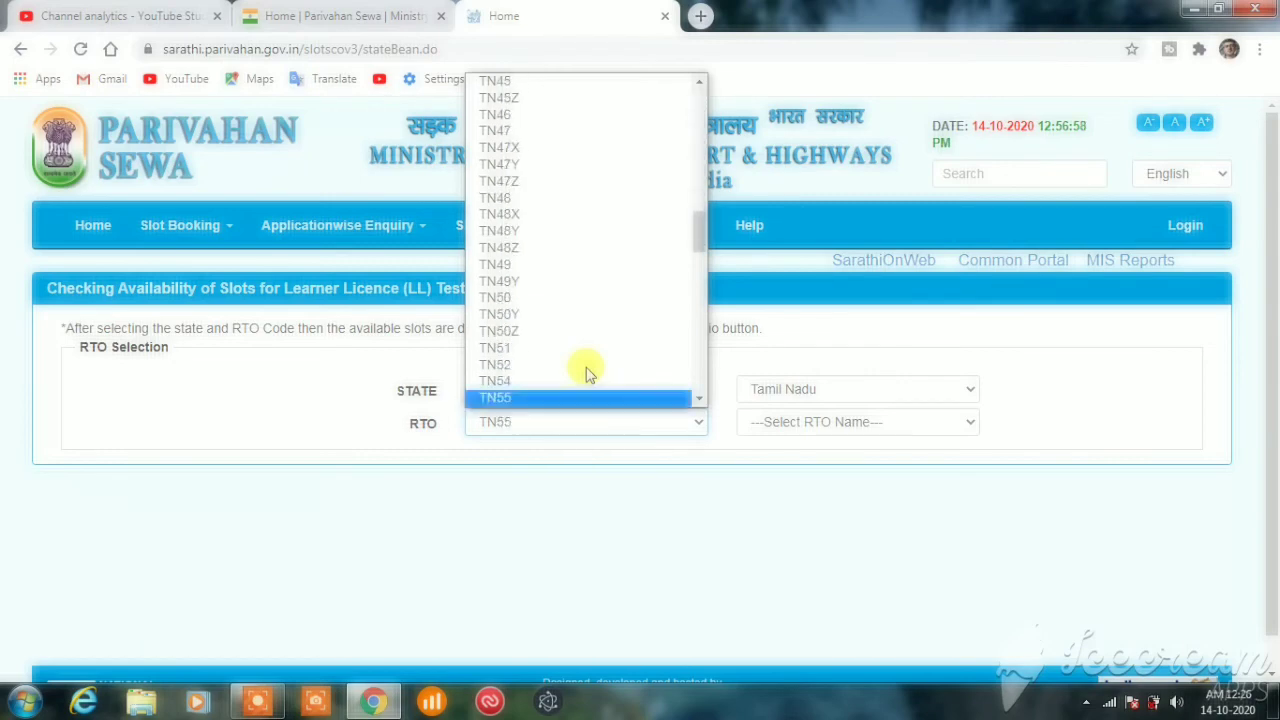
pyautogui.press('Down')
pyautogui.press('Down')
pyautogui.press('Down')
pyautogui.press('Down')
pyautogui.press('Down')
pyautogui.press('Down')
pyautogui.press('Down')
pyautogui.press('Down')
pyautogui.press('Down')
pyautogui.press('Down')
pyautogui.press('Down')
pyautogui.press('Down')
pyautogui.press('Down')
pyautogui.press('Down')
pyautogui.press('Down')
pyautogui.press('Down')
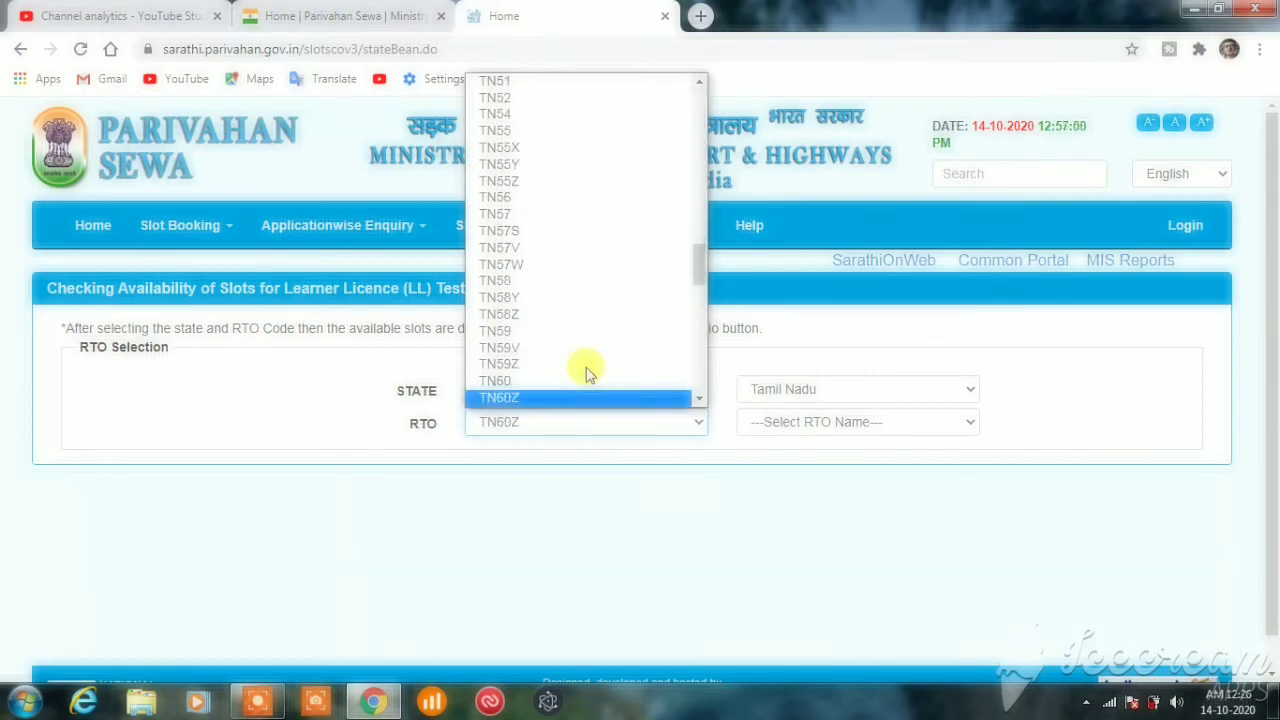
pyautogui.click(587, 380)
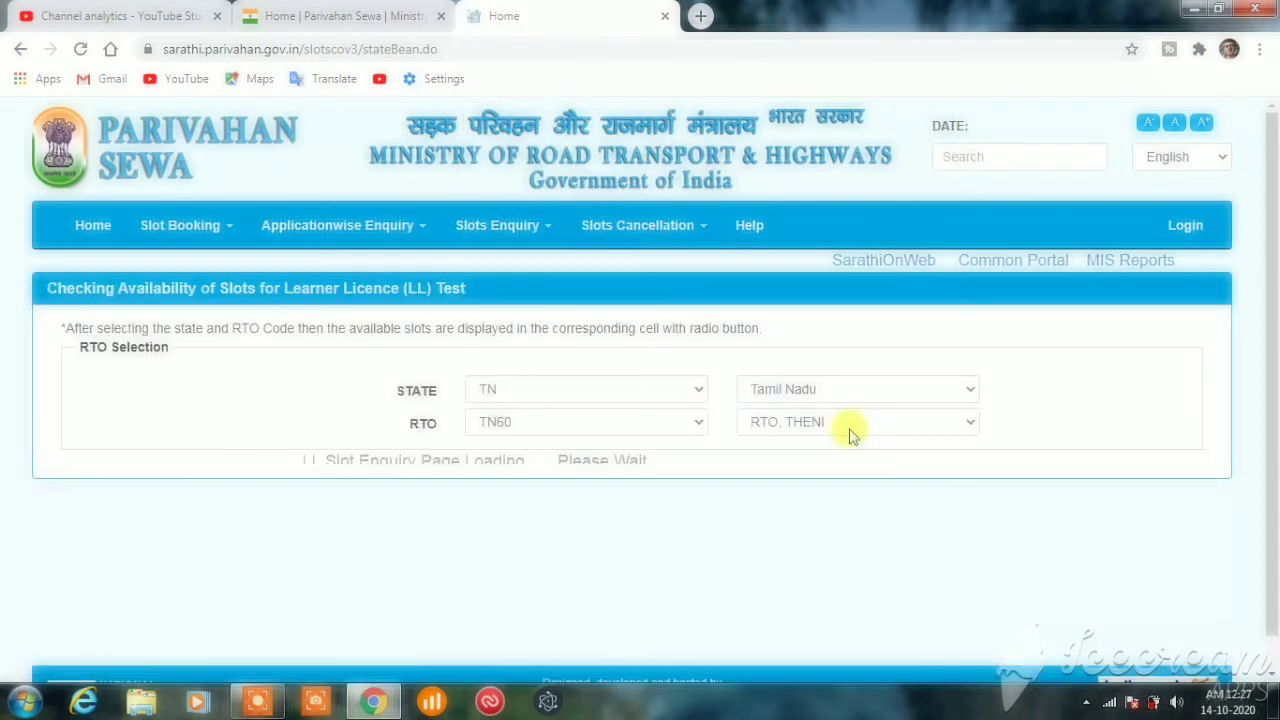
# Select the RTO option and examine the LL quota table's slot availability by date through 12-11-2020.
pyautogui.moveTo(1270, 285); pyautogui.dragTo(1276, 390)
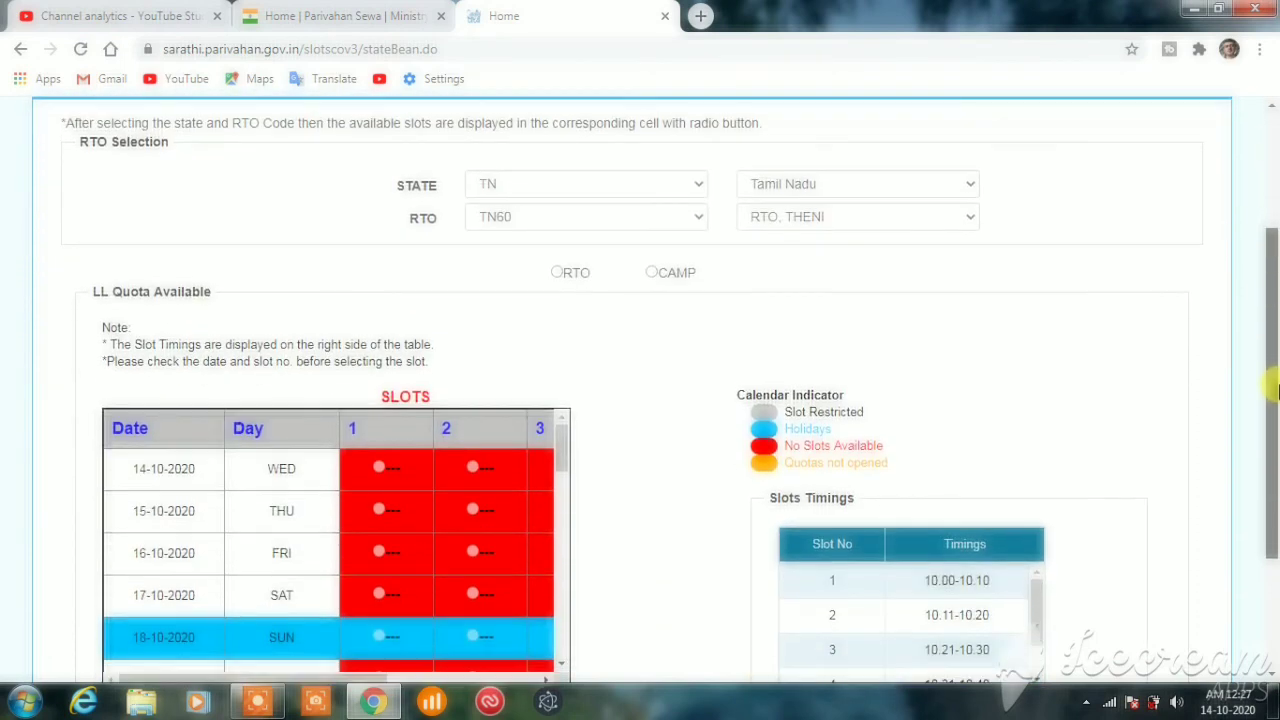
pyautogui.click(557, 274)
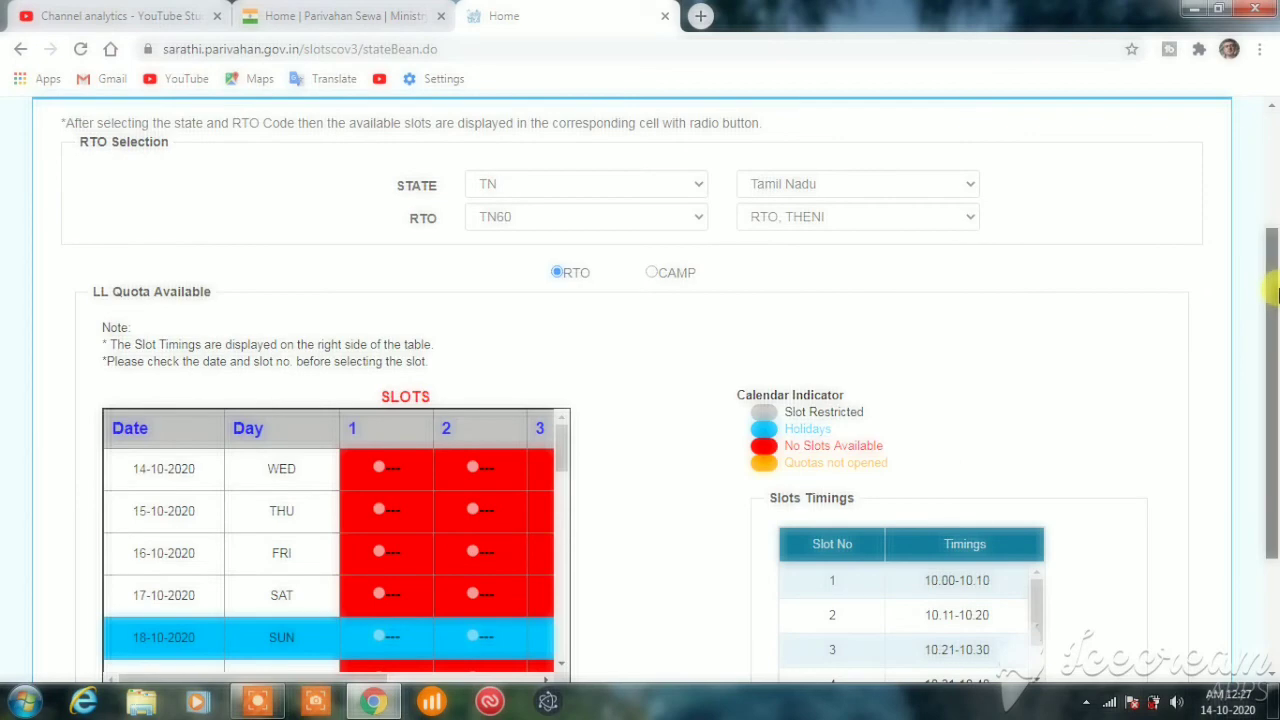
pyautogui.moveTo(1276, 293); pyautogui.dragTo(1276, 424)
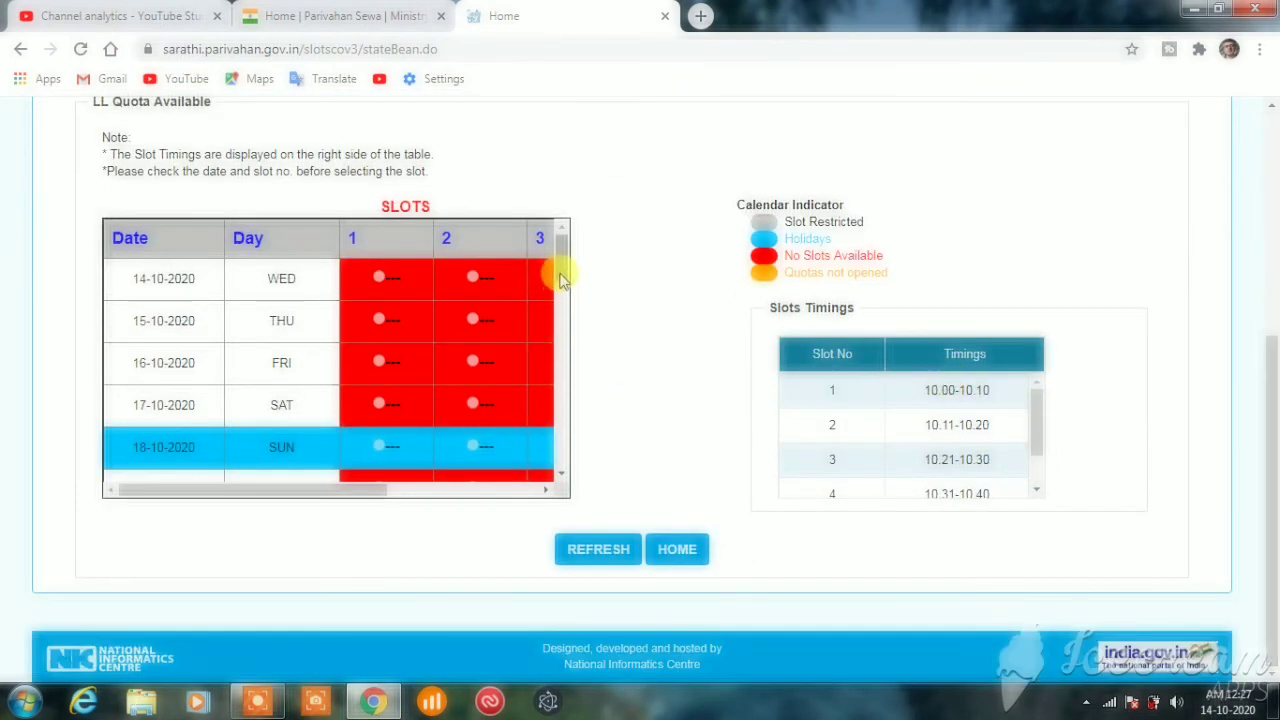
pyautogui.moveTo(556, 268); pyautogui.dragTo(558, 470)
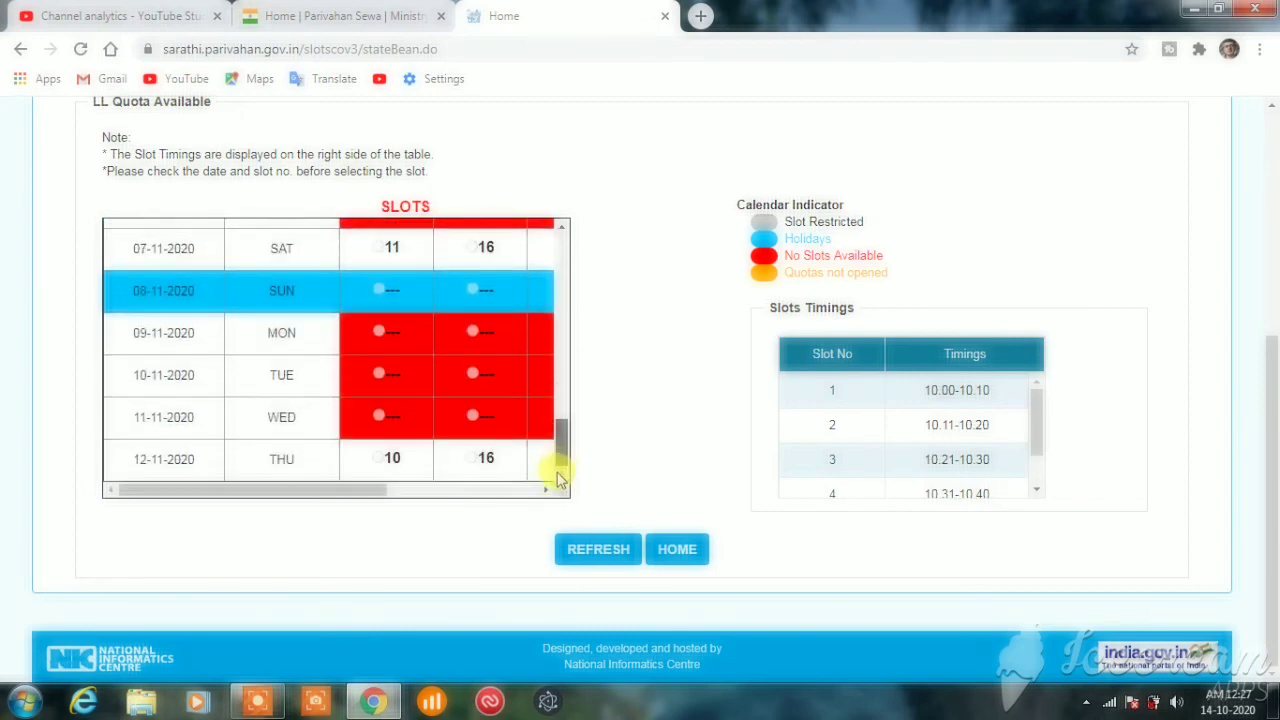
pyautogui.moveTo(557, 471); pyautogui.dragTo(575, 255)
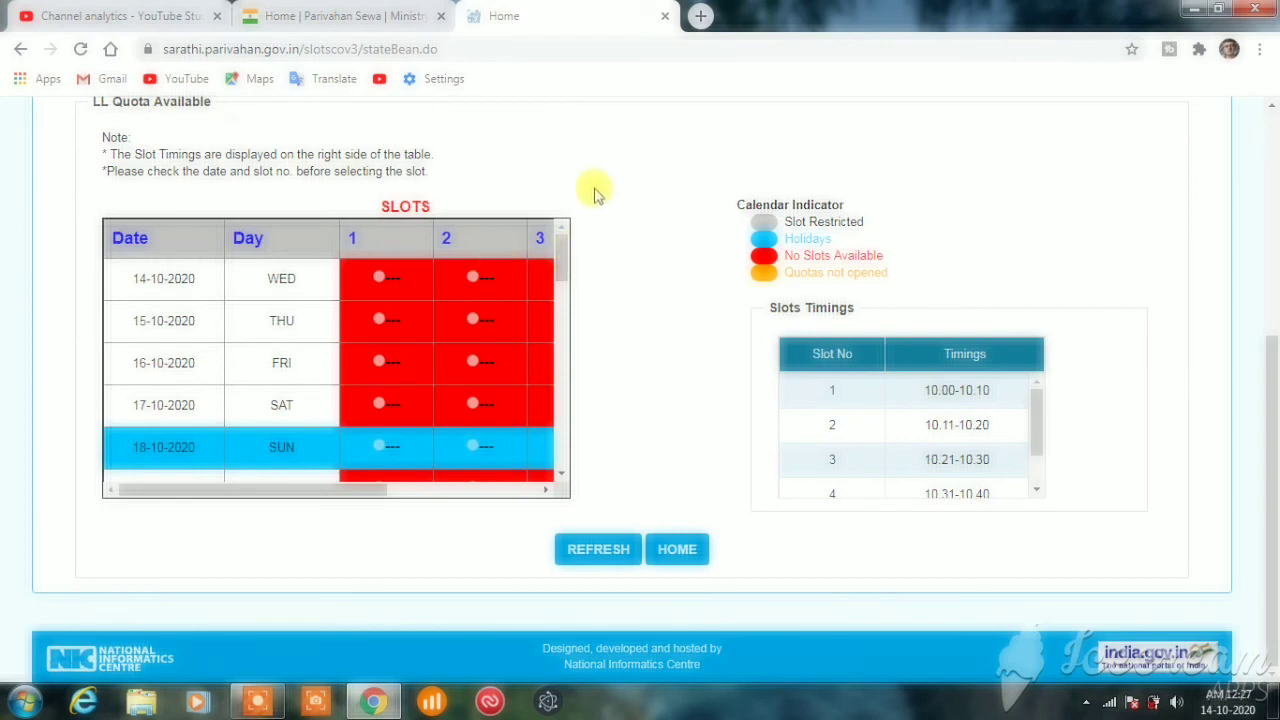
pyautogui.moveTo(1275, 465); pyautogui.dragTo(1275, 333)
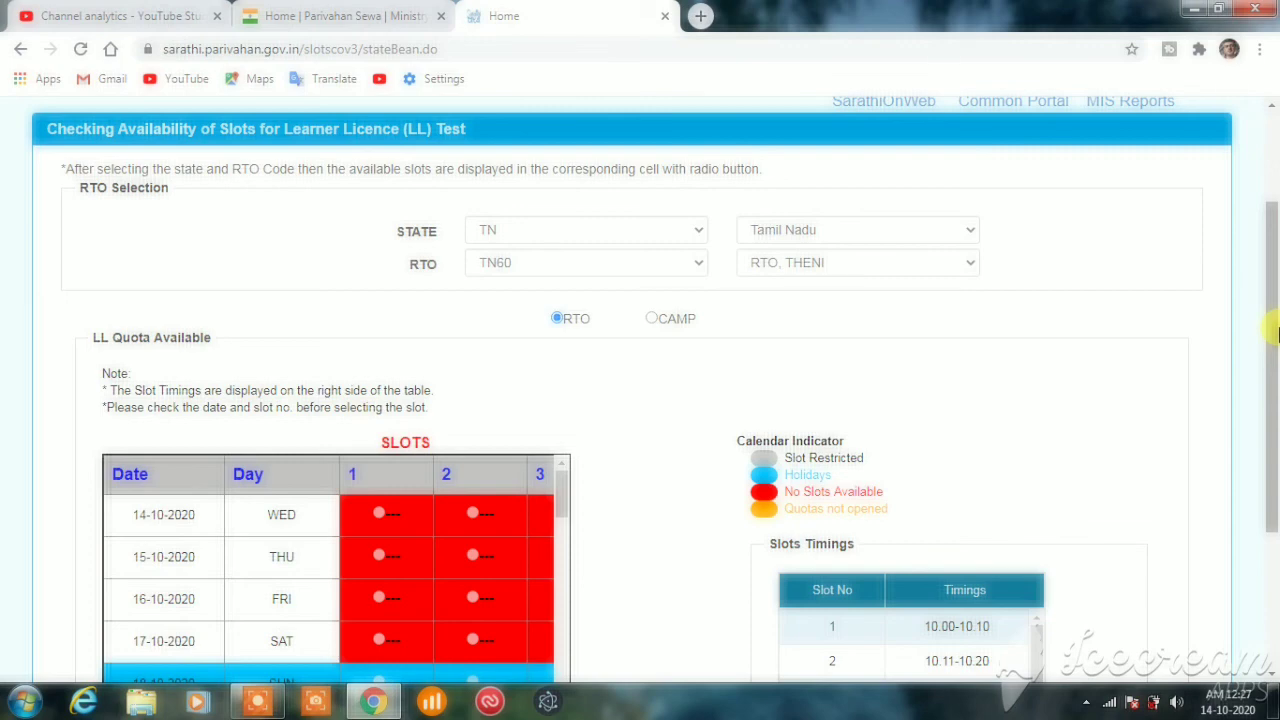
pyautogui.moveTo(1275, 370); pyautogui.dragTo(1275, 280)
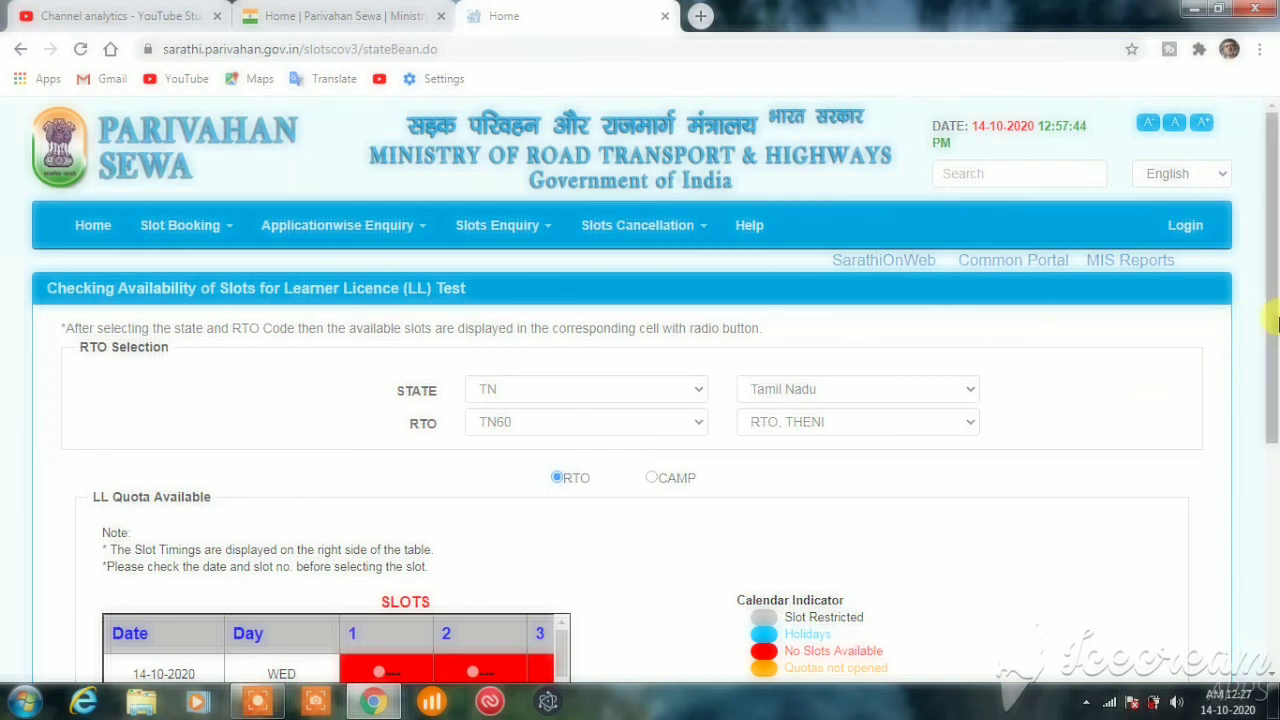
pyautogui.moveTo(1268, 365); pyautogui.dragTo(1275, 478)
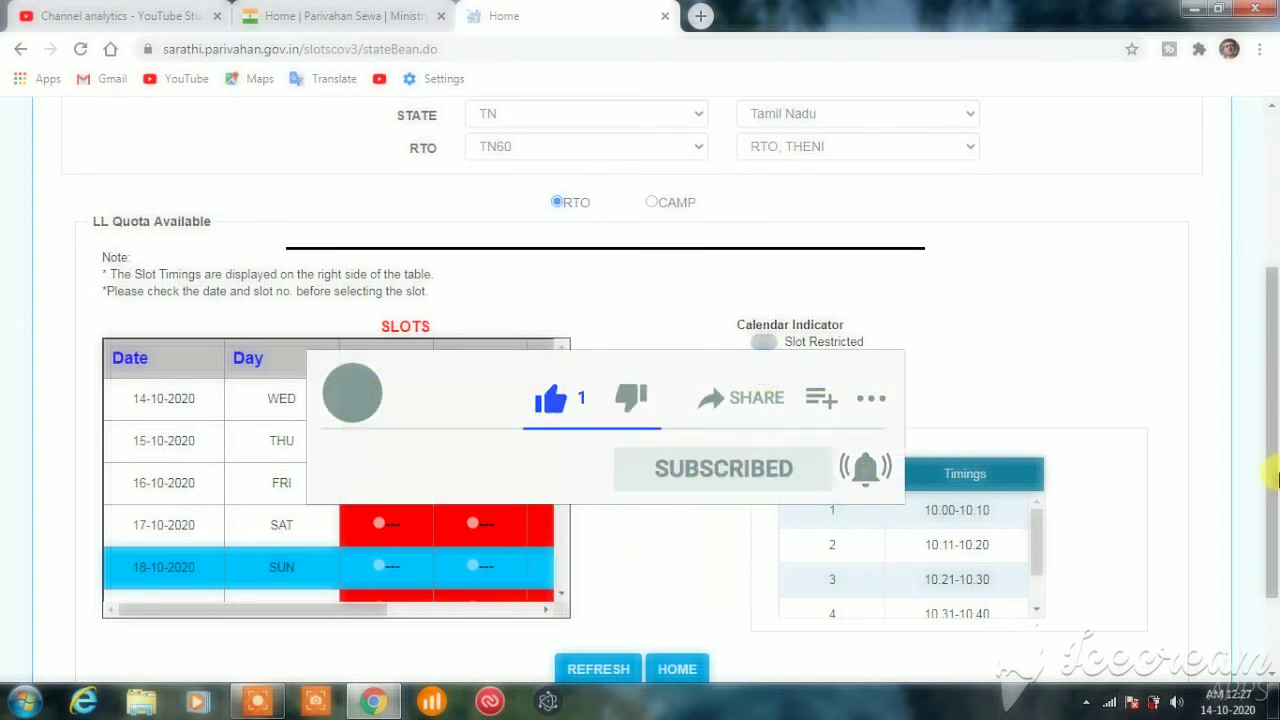
pyautogui.moveTo(1274, 484); pyautogui.dragTo(1274, 449)
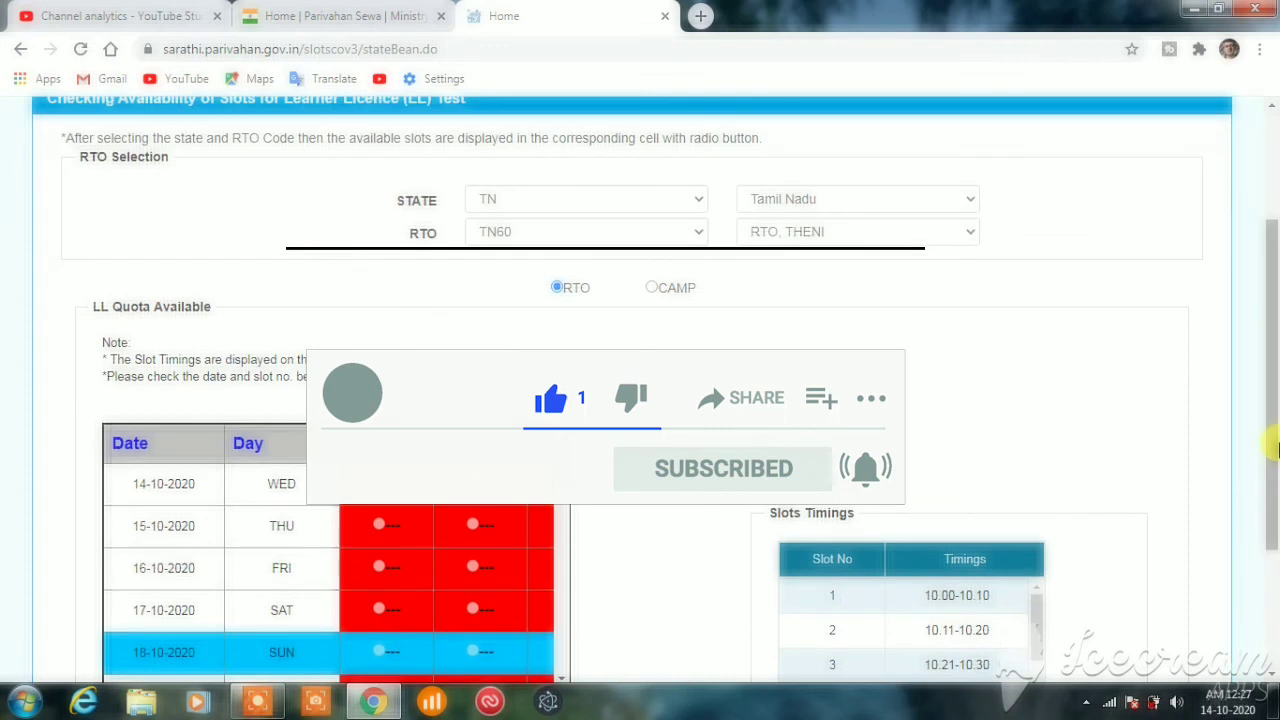